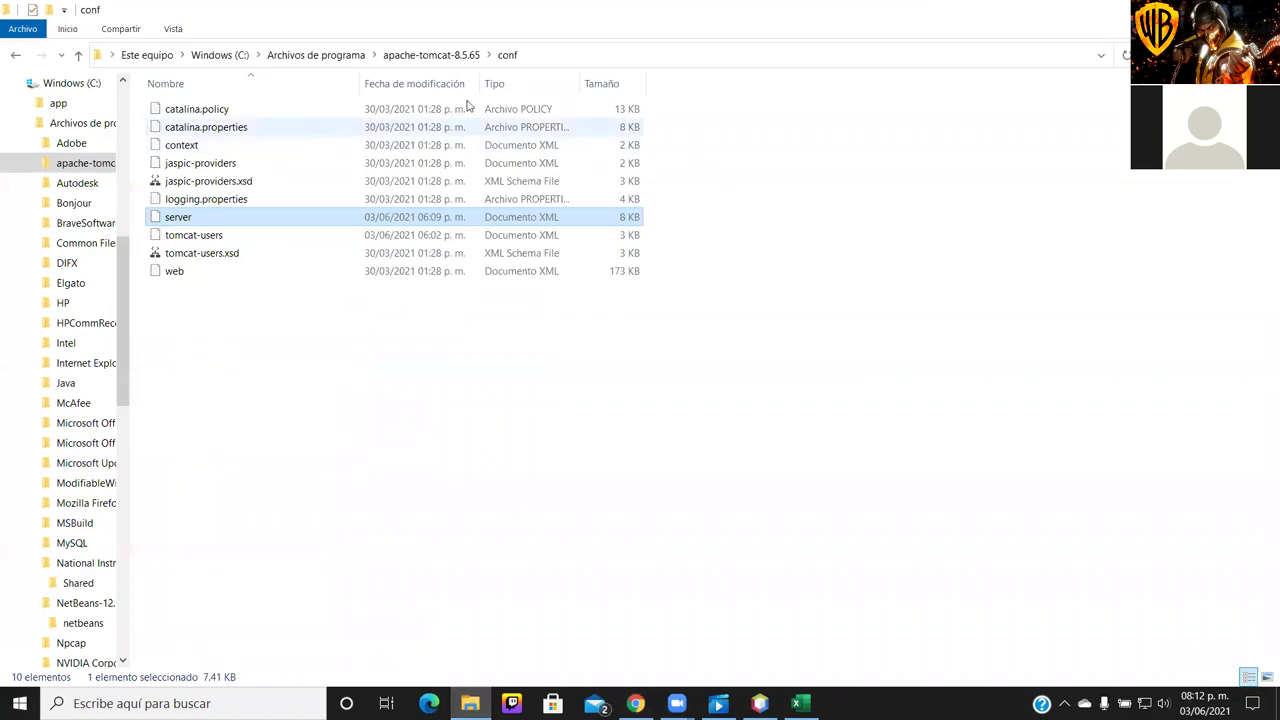
Switch from File Explorer to the Tomcat 8.5.66 download page in Chrome
{"action": "key", "text": "alt+Tab"}
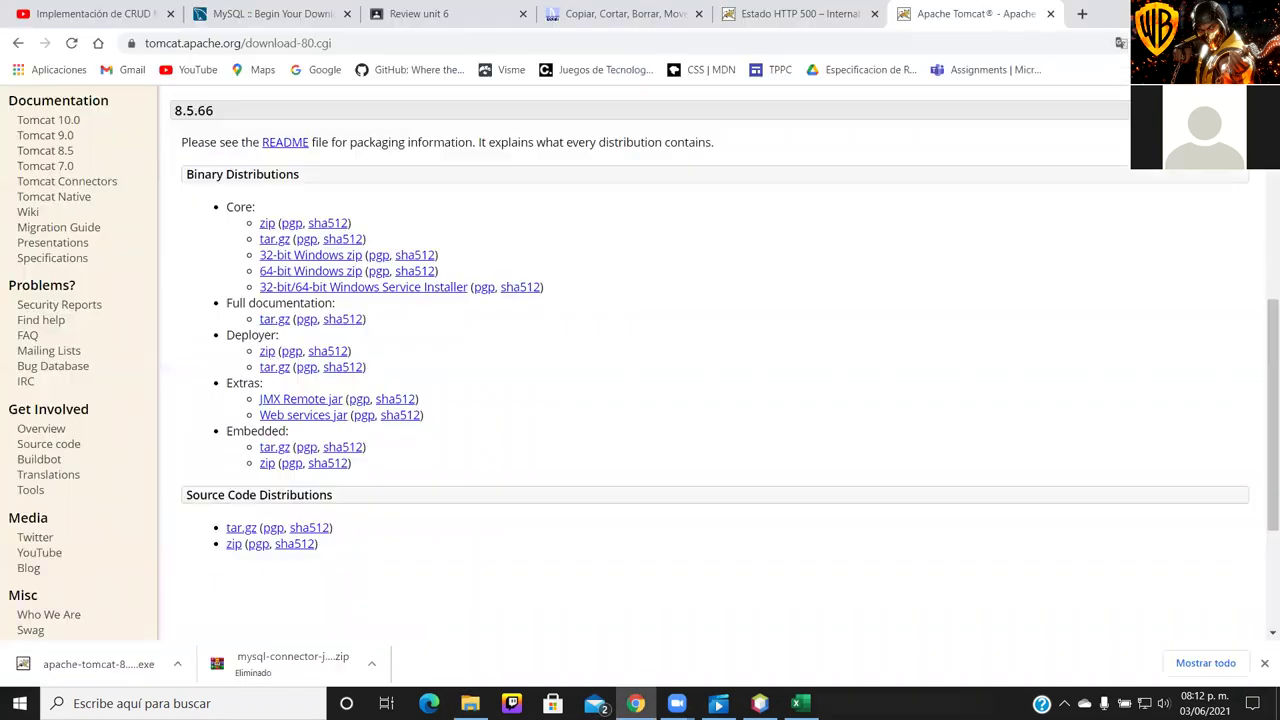
Run the downloaded apache-tomcat .exe installer from Chrome's download bar with Abrir
{"action": "left_click", "coordinate": [178, 665]}
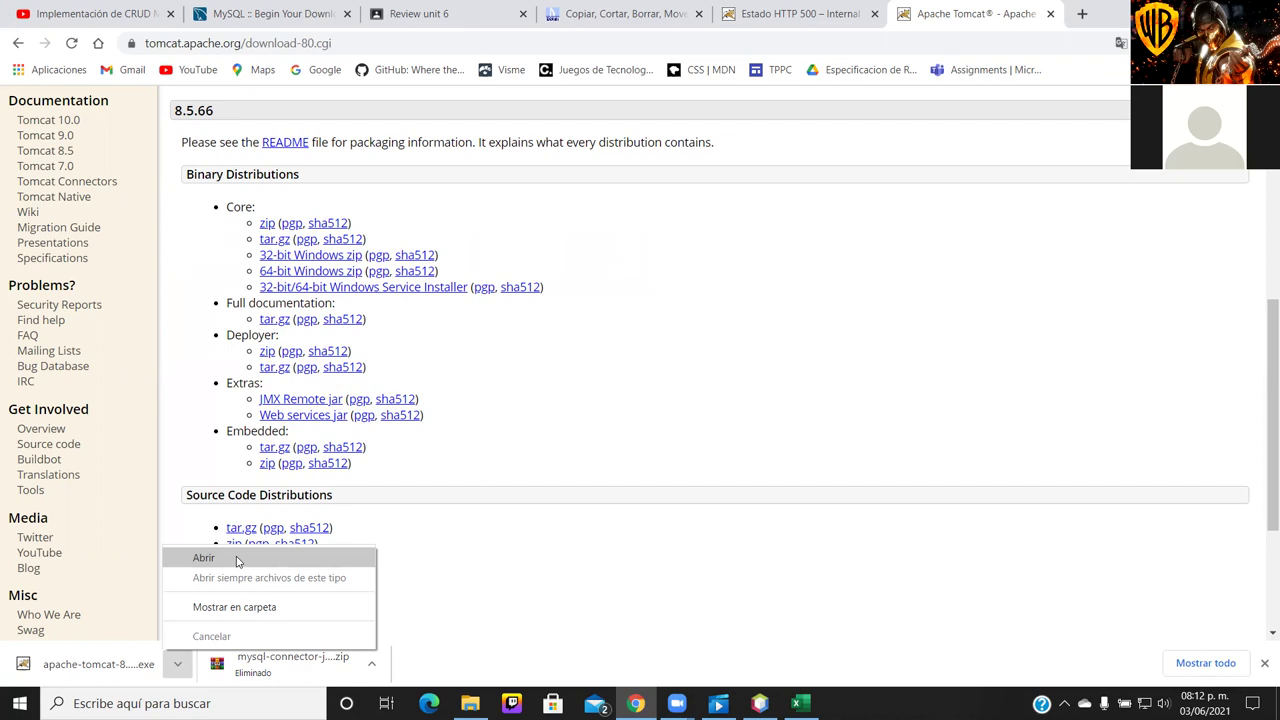
{"action": "left_click", "coordinate": [238, 561]}
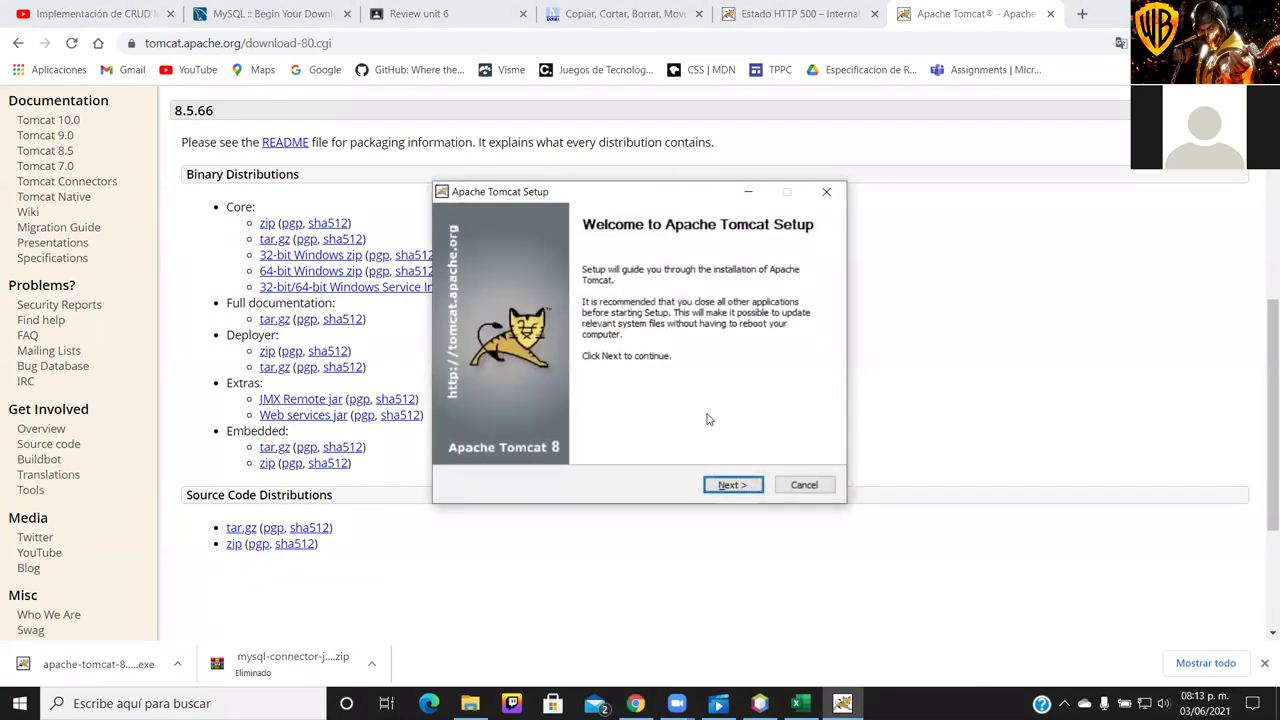
Accept the Tomcat licence and add Host Manager and Examples to the installed components
{"action": "left_click", "coordinate": [716, 486]}
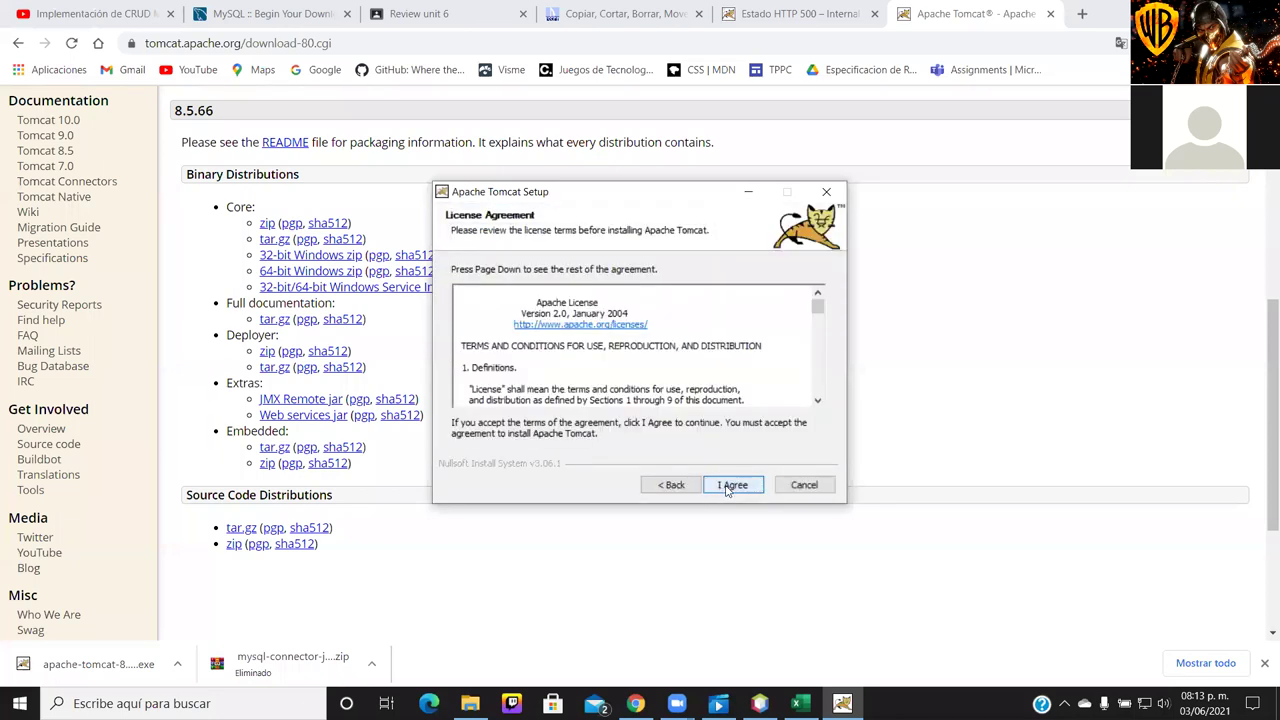
{"action": "left_click", "coordinate": [726, 488]}
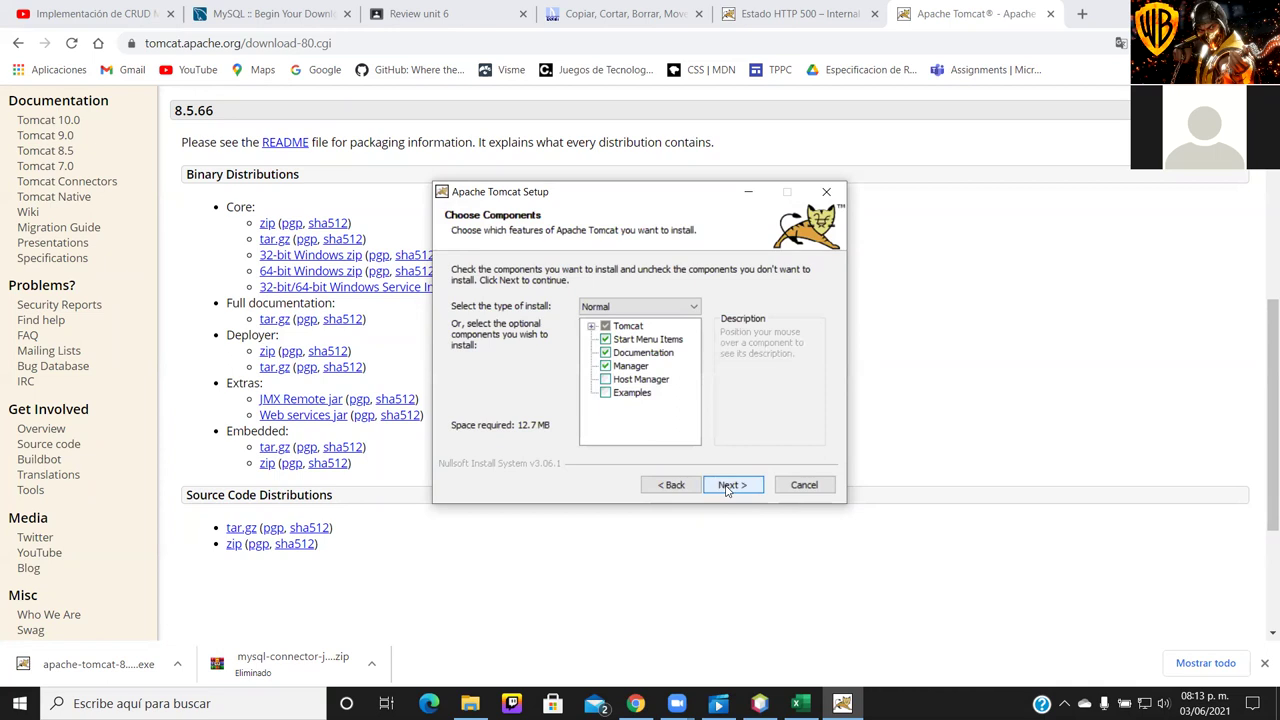
{"action": "left_click", "coordinate": [605, 380]}
{"action": "left_click", "coordinate": [605, 393]}
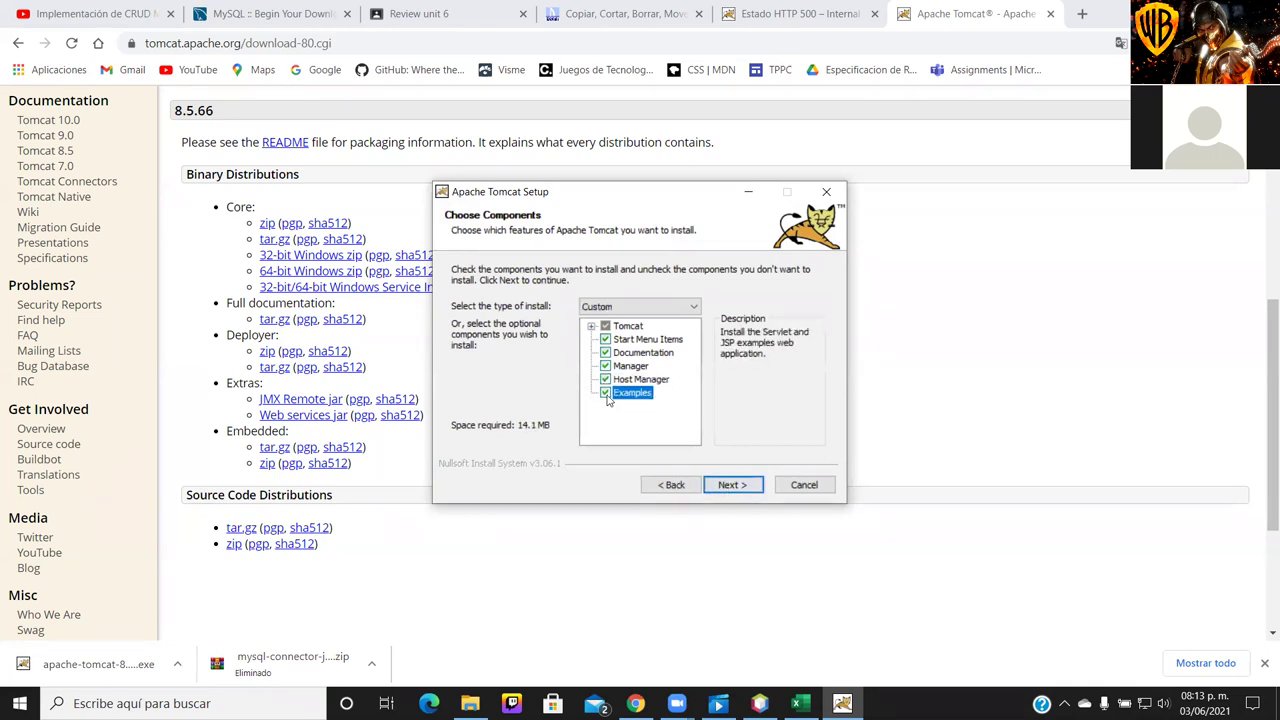
{"action": "left_click", "coordinate": [730, 486]}
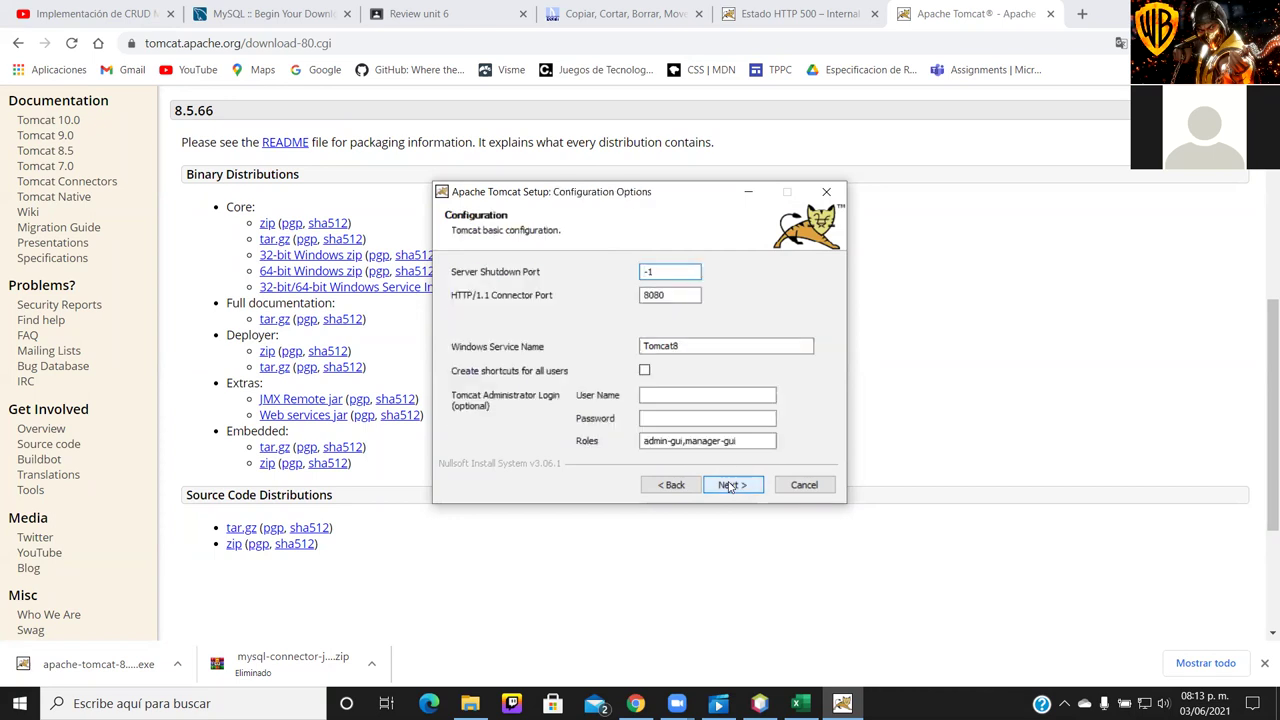
Change the HTTP/1.1 connector port from 8080 to 8084 and enter an admin user name and password
{"action": "left_click", "coordinate": [677, 295]}
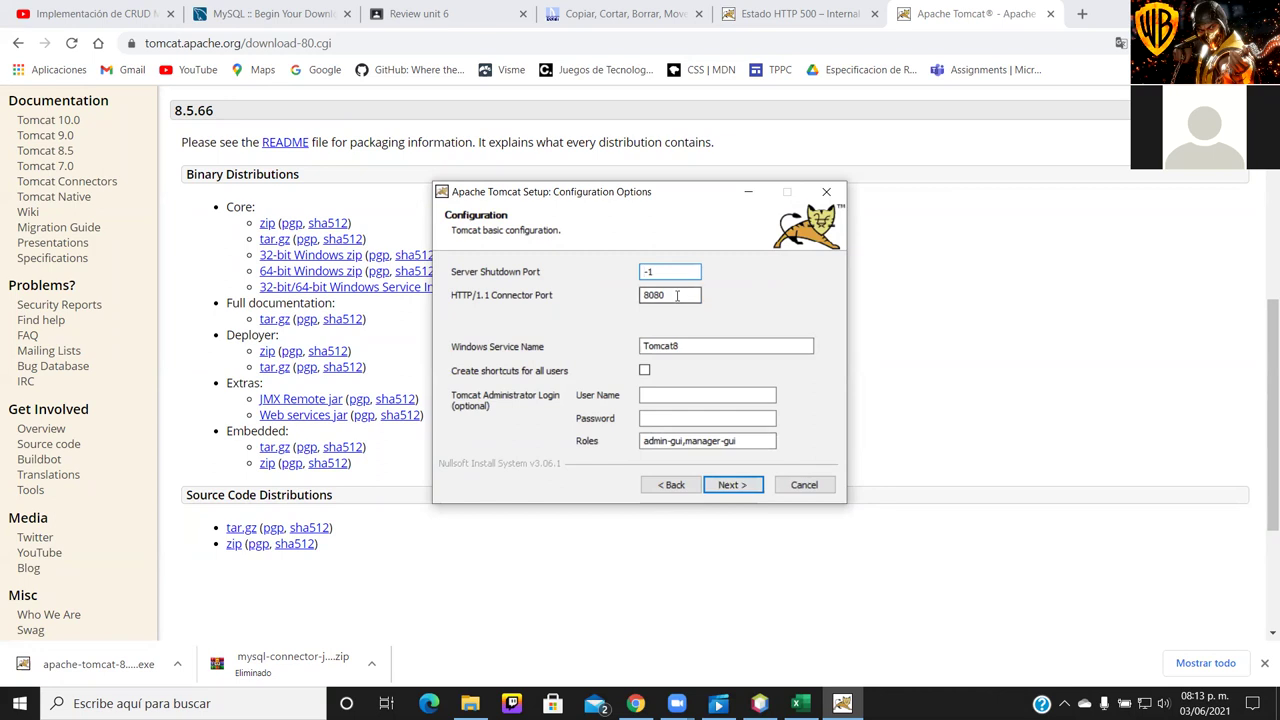
{"action": "key", "text": "BackSpace"}
{"action": "type", "text": "4"}
{"action": "left_click", "coordinate": [674, 395]}
{"action": "type", "text": "ian"}
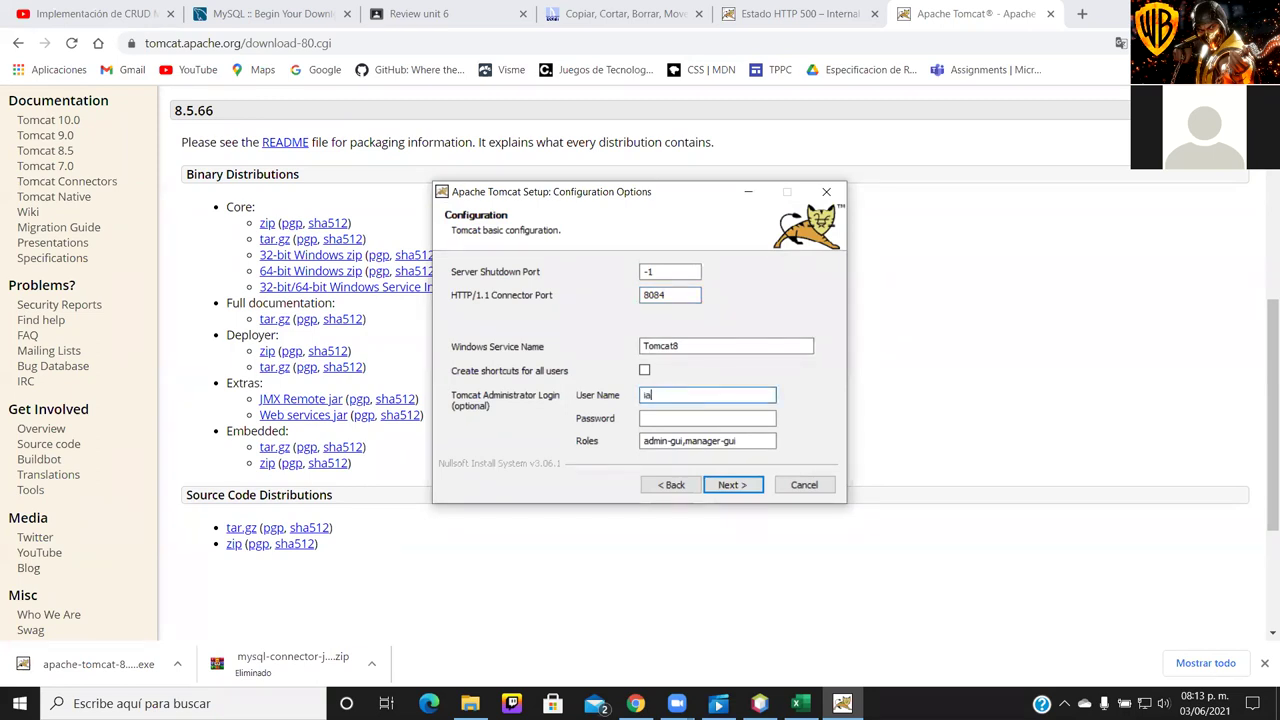
{"action": "left_click", "coordinate": [671, 420]}
{"action": "type", "text": "12345"}
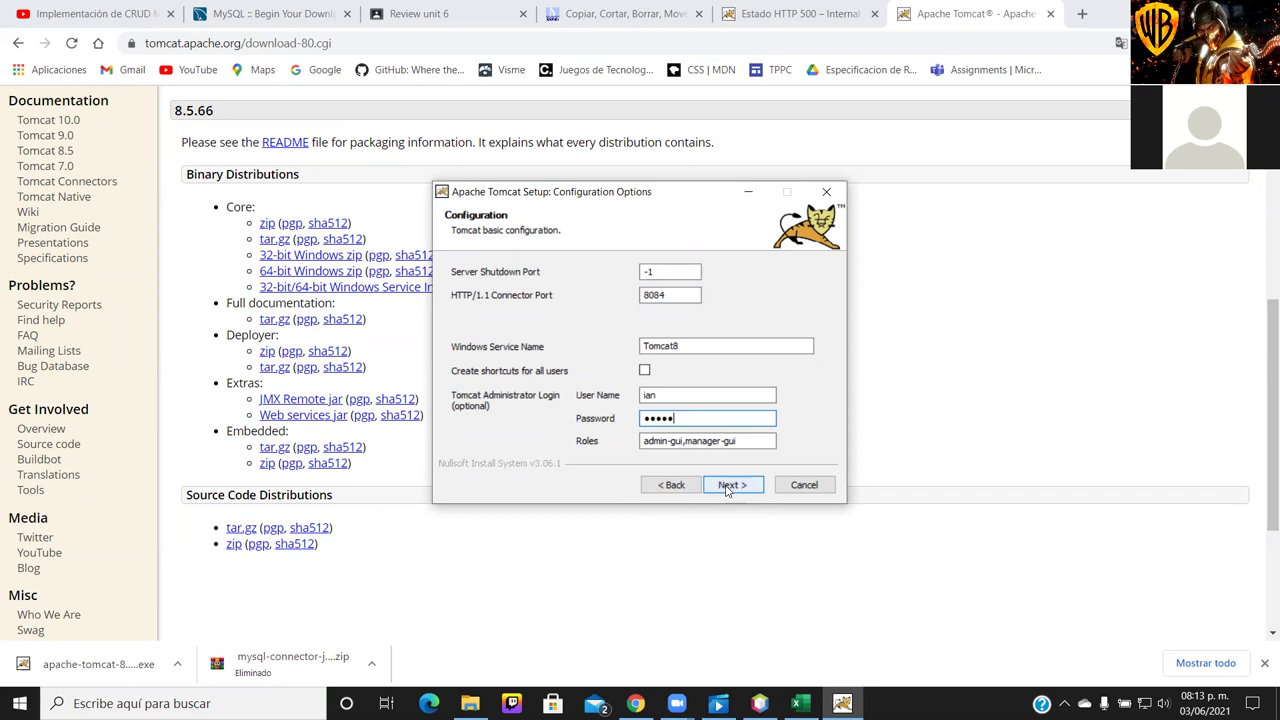
Append script-manager to the administrator roles and continue to the Java path page
{"action": "left_click", "coordinate": [729, 485]}
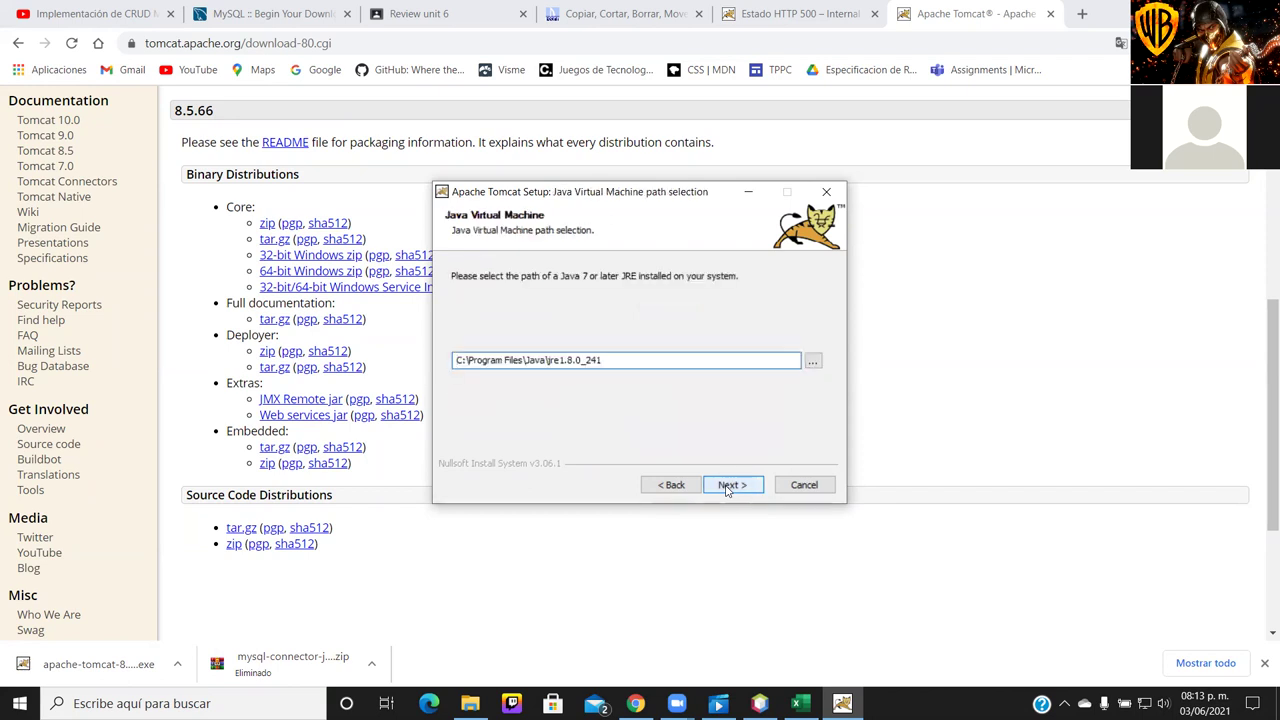
{"action": "left_click", "coordinate": [689, 486]}
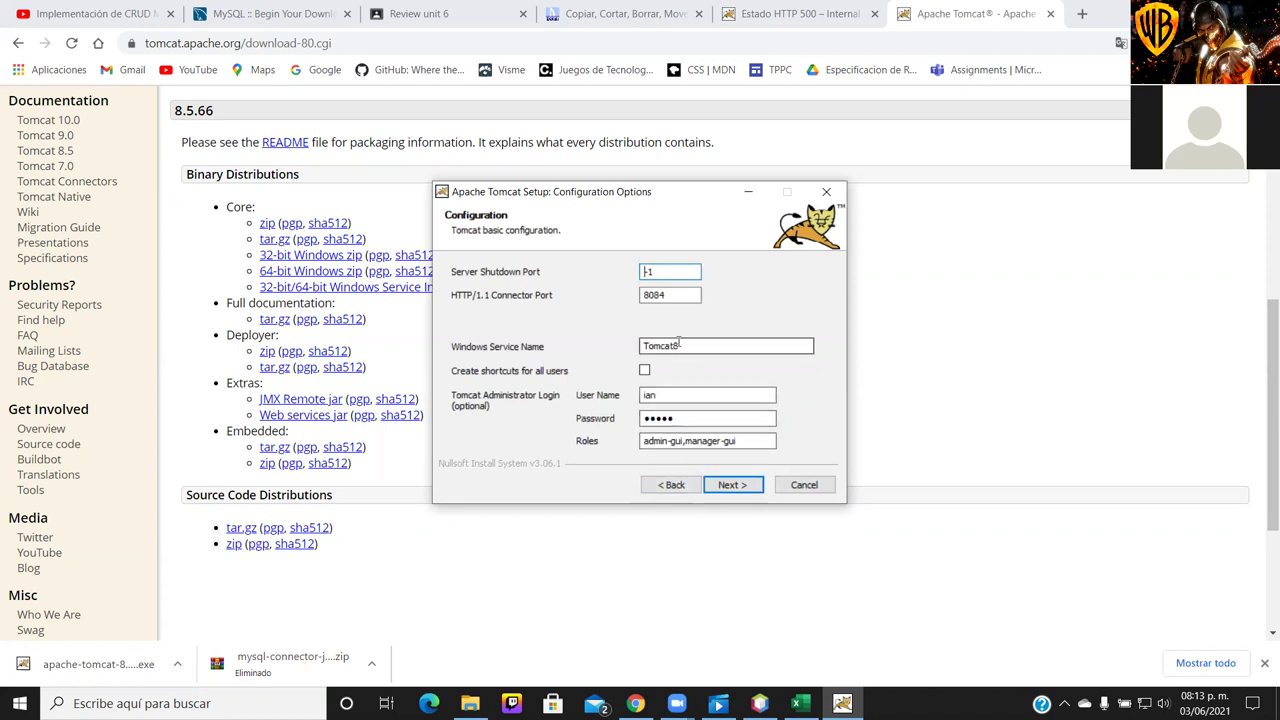
{"action": "left_click", "coordinate": [740, 441]}
{"action": "type", "text": ","}
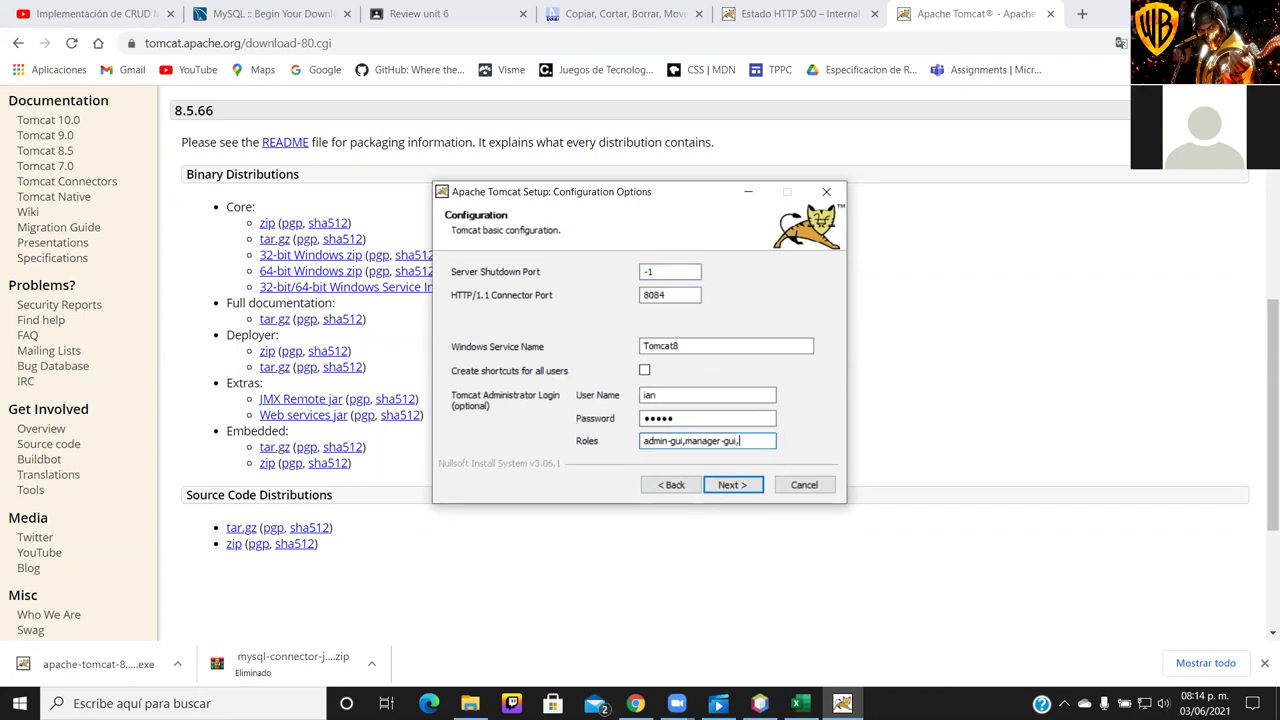
{"action": "type", "text": "scrip"}
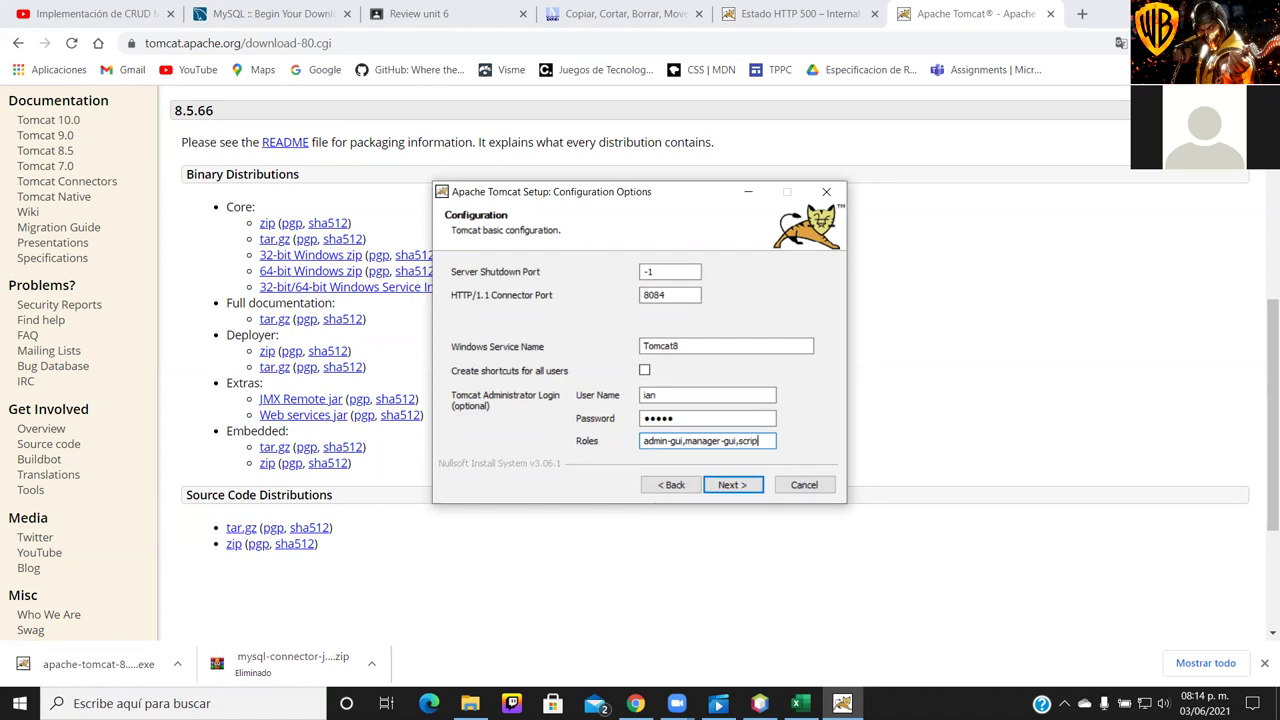
{"action": "type", "text": "t-manager"}
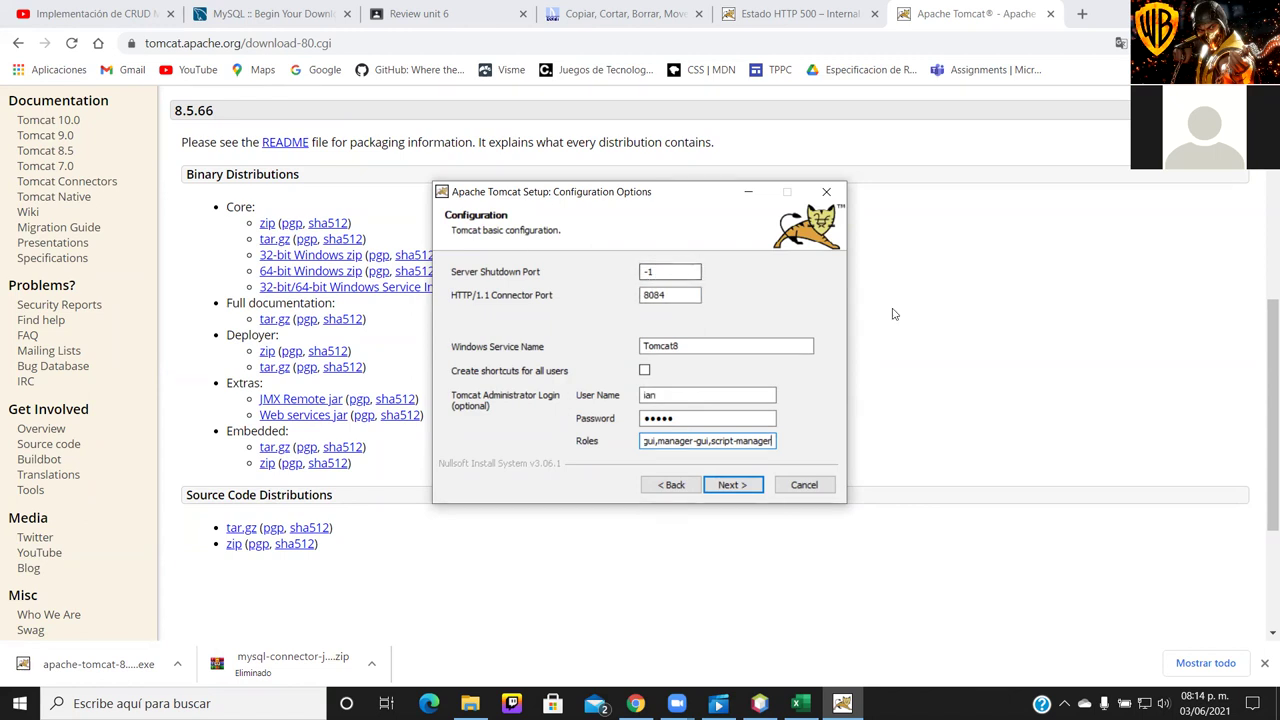
{"action": "left_click", "coordinate": [732, 485]}
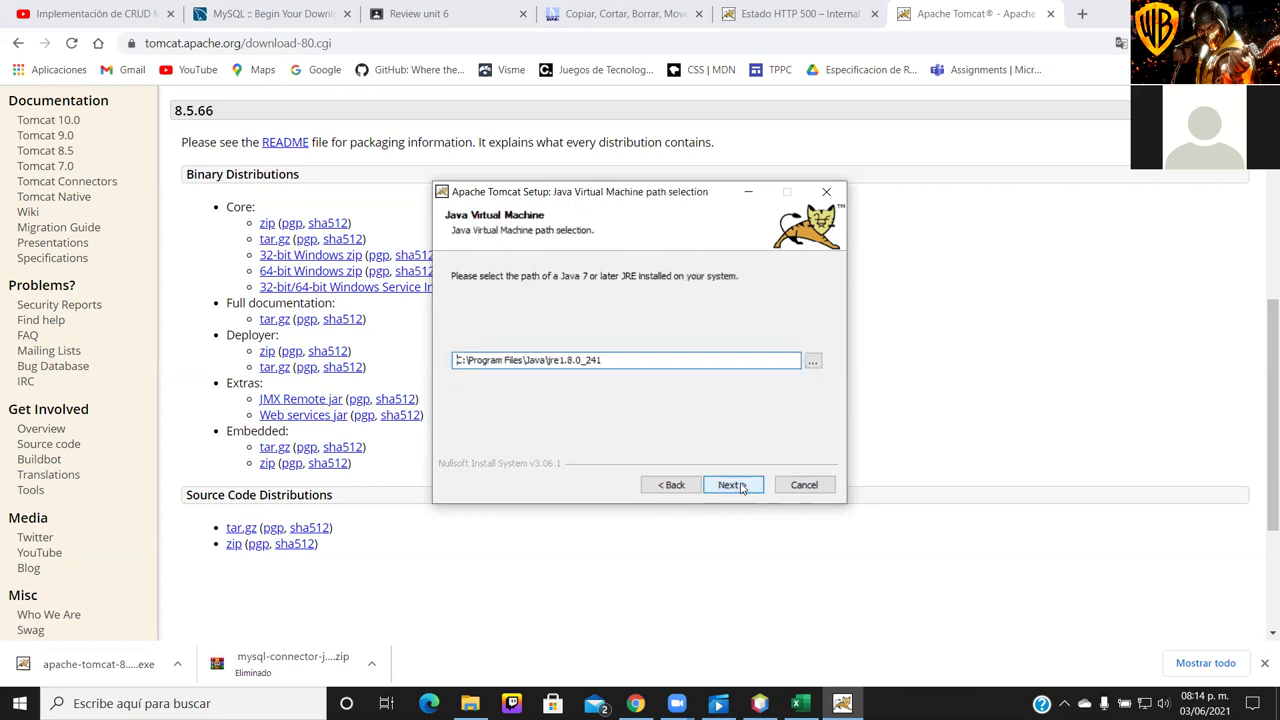
Keep the default Java path, install Tomcat into the Tomcat 8.5 folder, finish, and return to NetBeans
{"action": "left_click", "coordinate": [732, 485]}
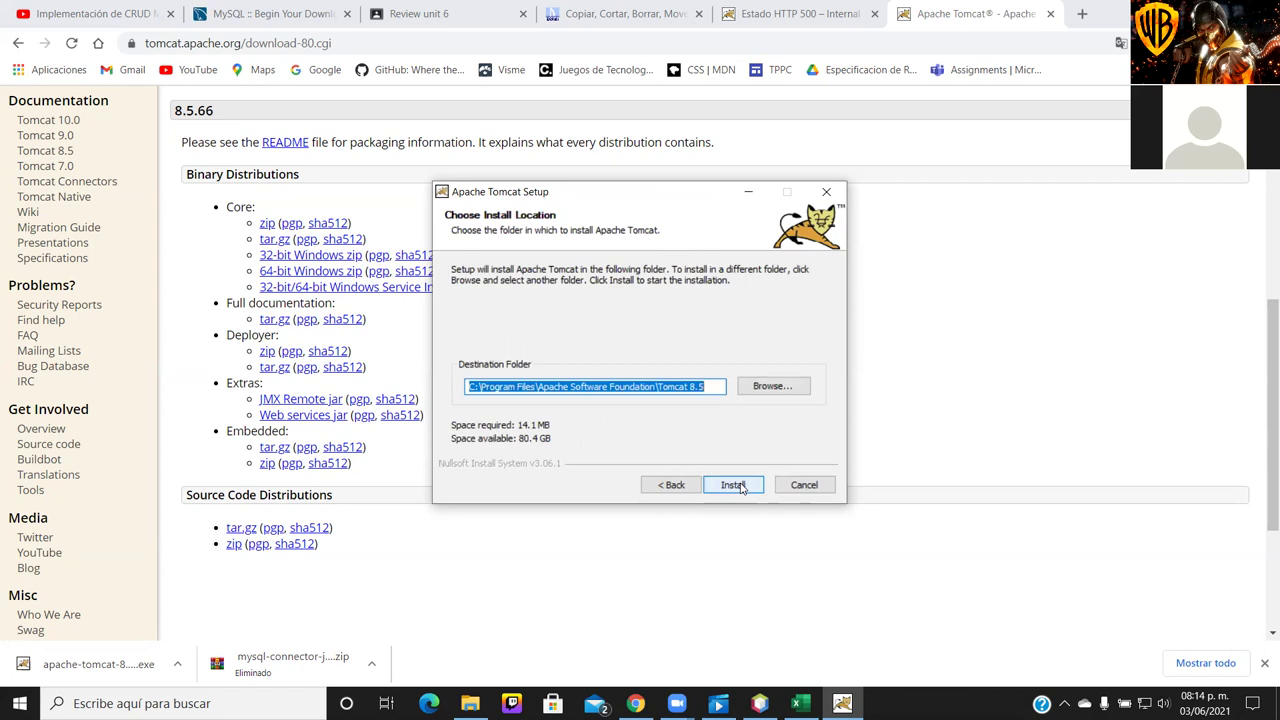
{"action": "left_click", "coordinate": [735, 485]}
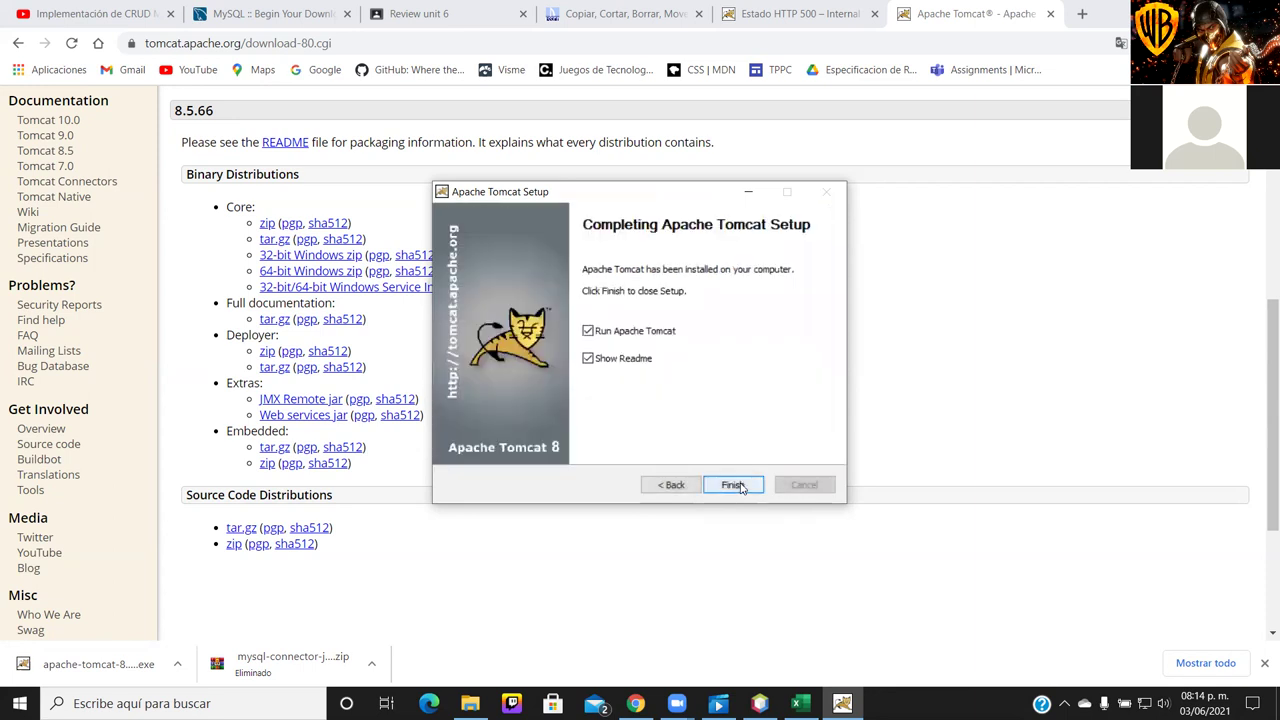
{"action": "left_click", "coordinate": [733, 485]}
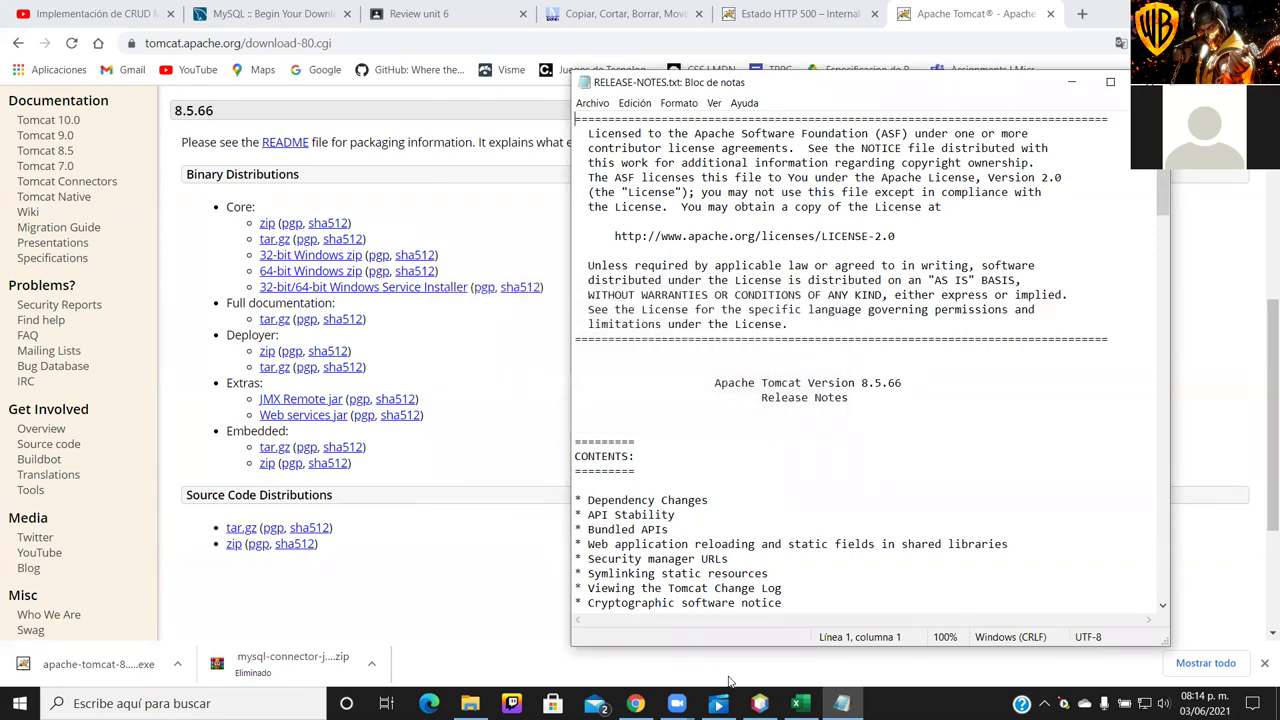
{"action": "left_click", "coordinate": [760, 703]}
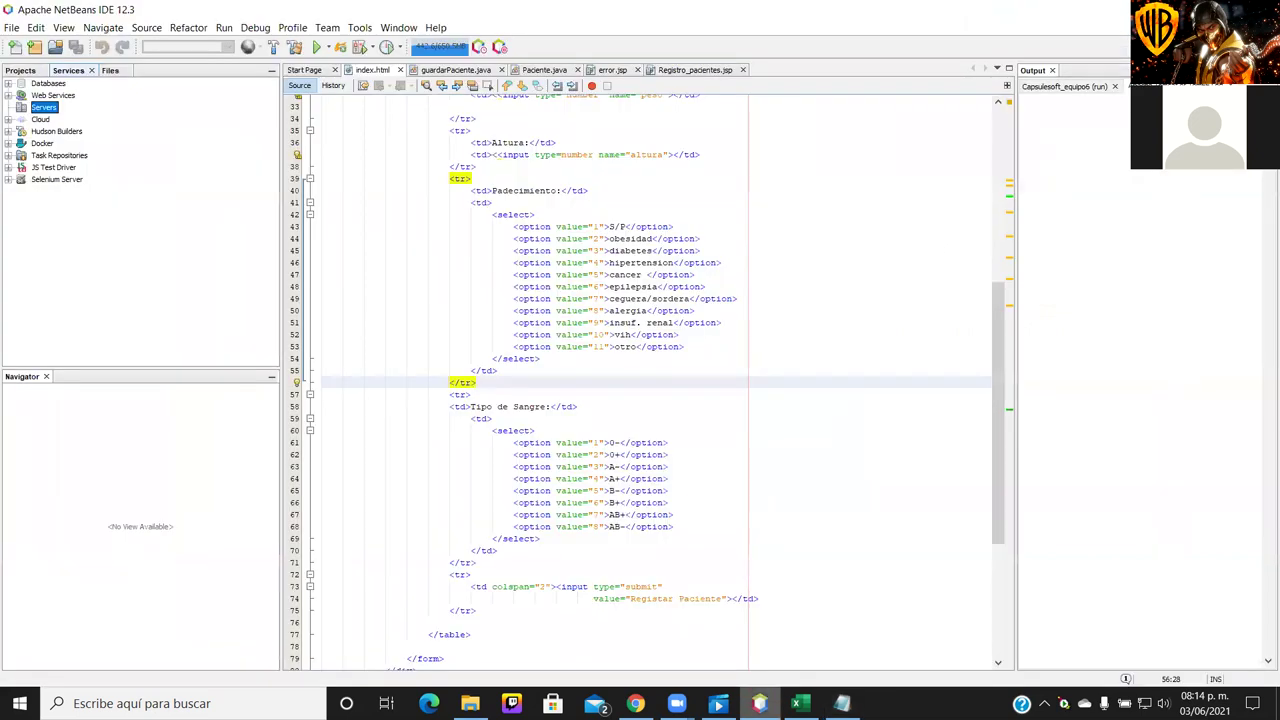
Add an Apache Tomcat or TomEE server from Services > Servers and browse for its installation folder
{"action": "right_click", "coordinate": [45, 110]}
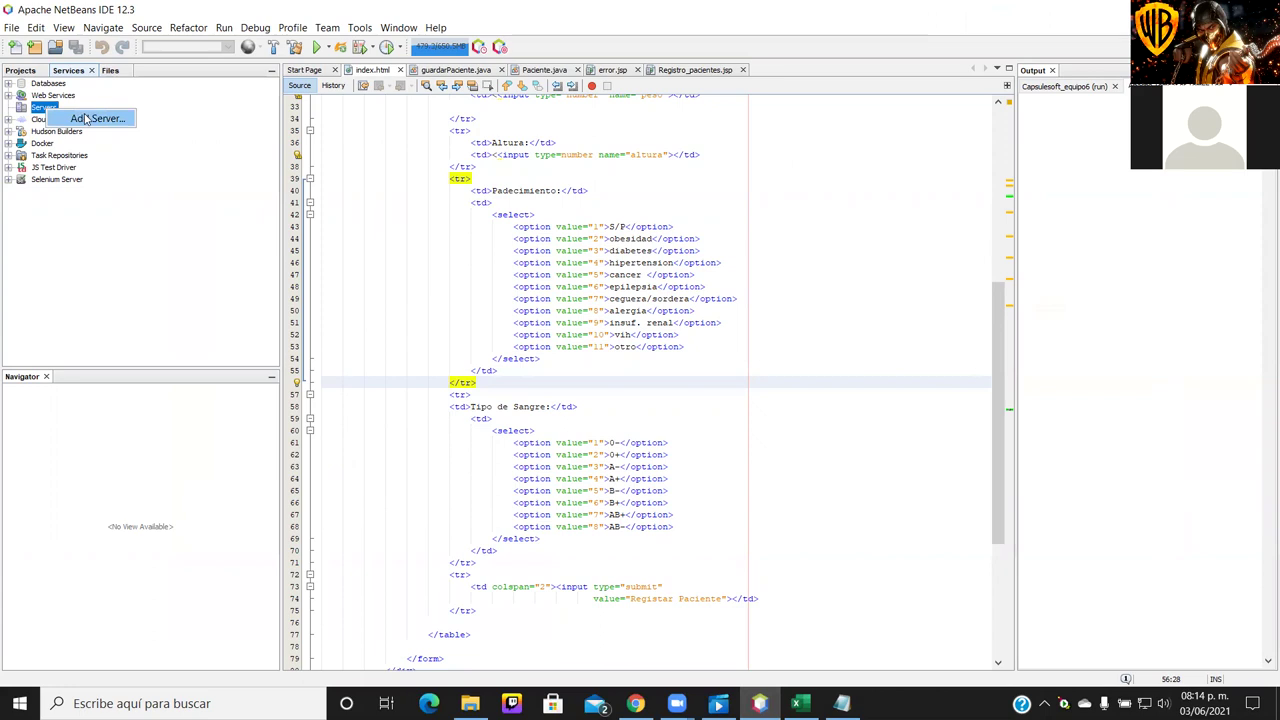
{"action": "left_click", "coordinate": [85, 118]}
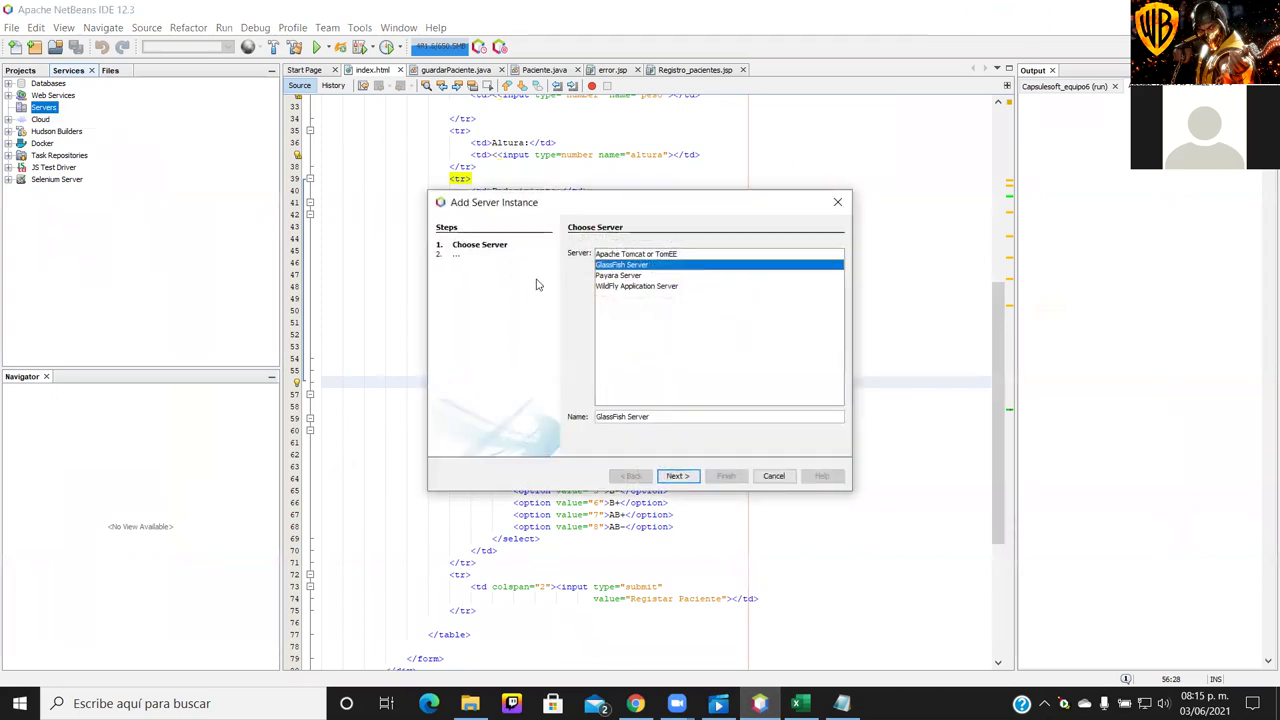
{"action": "left_click", "coordinate": [628, 254]}
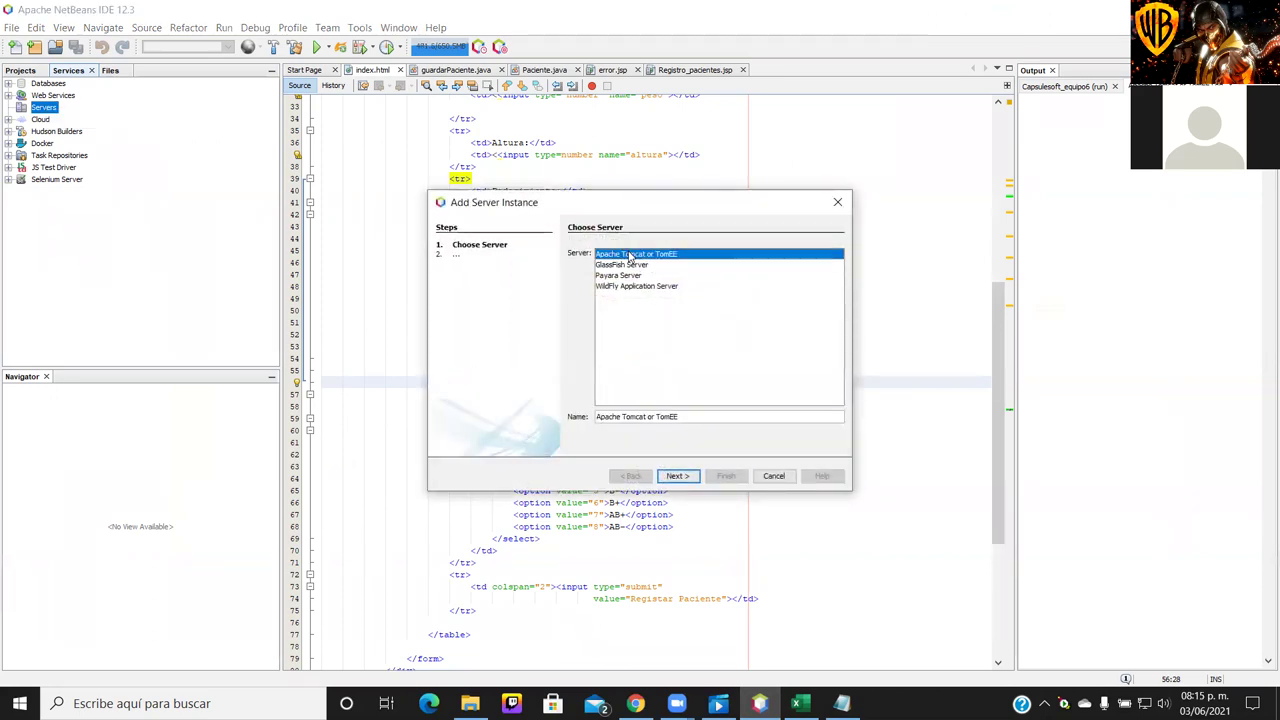
{"action": "left_click", "coordinate": [678, 476]}
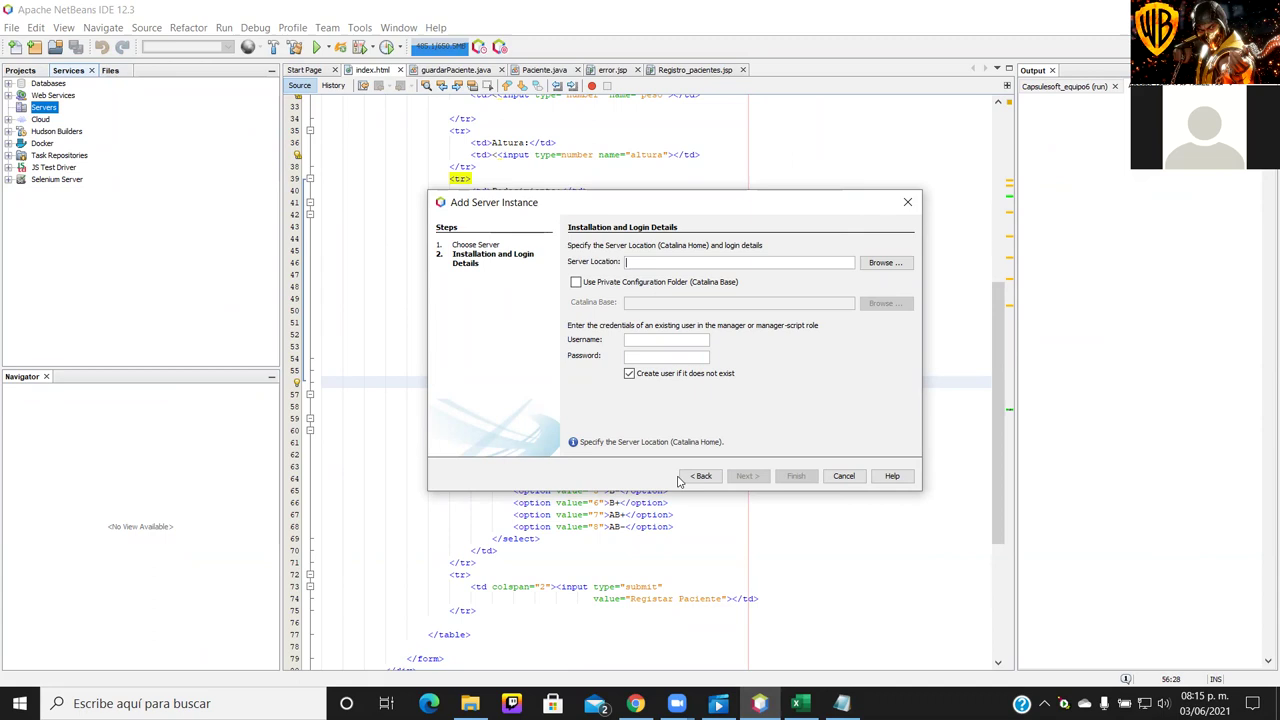
{"action": "left_click", "coordinate": [885, 263]}
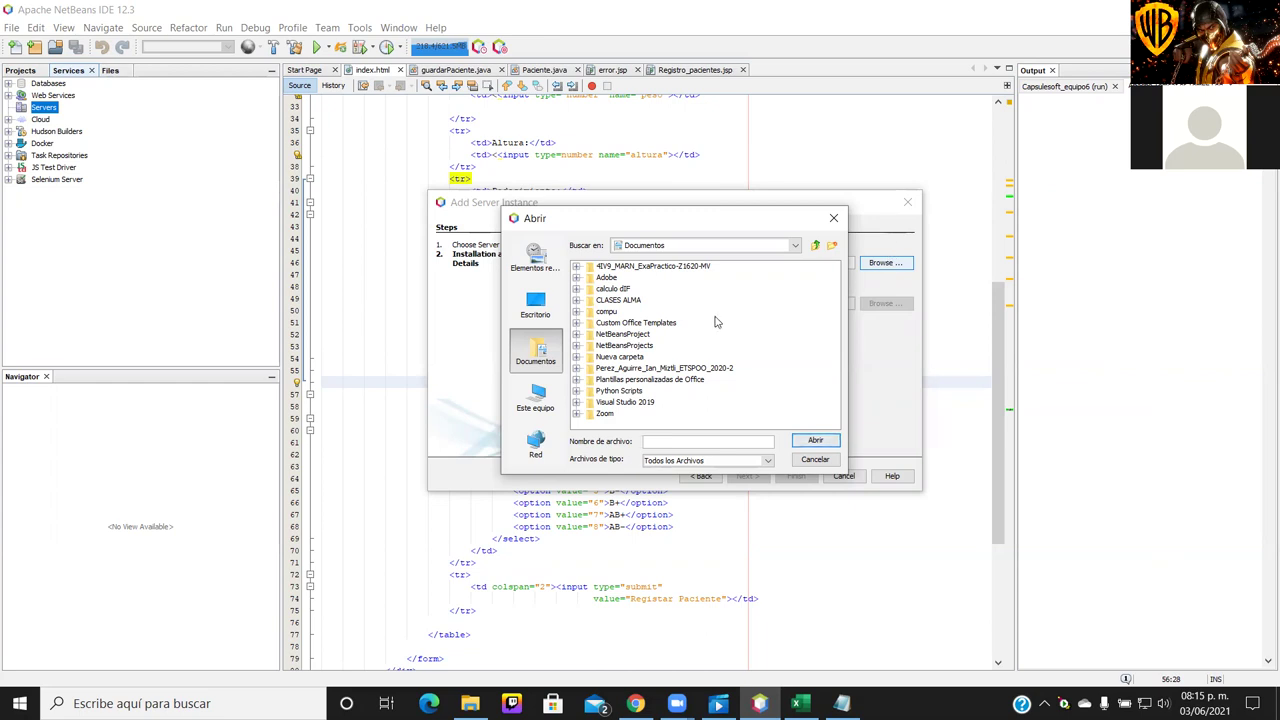
Pick C:\Archivos de programa\Apache Software Foundation\Tomcat 8.5 as the server location
{"action": "left_click", "coordinate": [545, 414]}
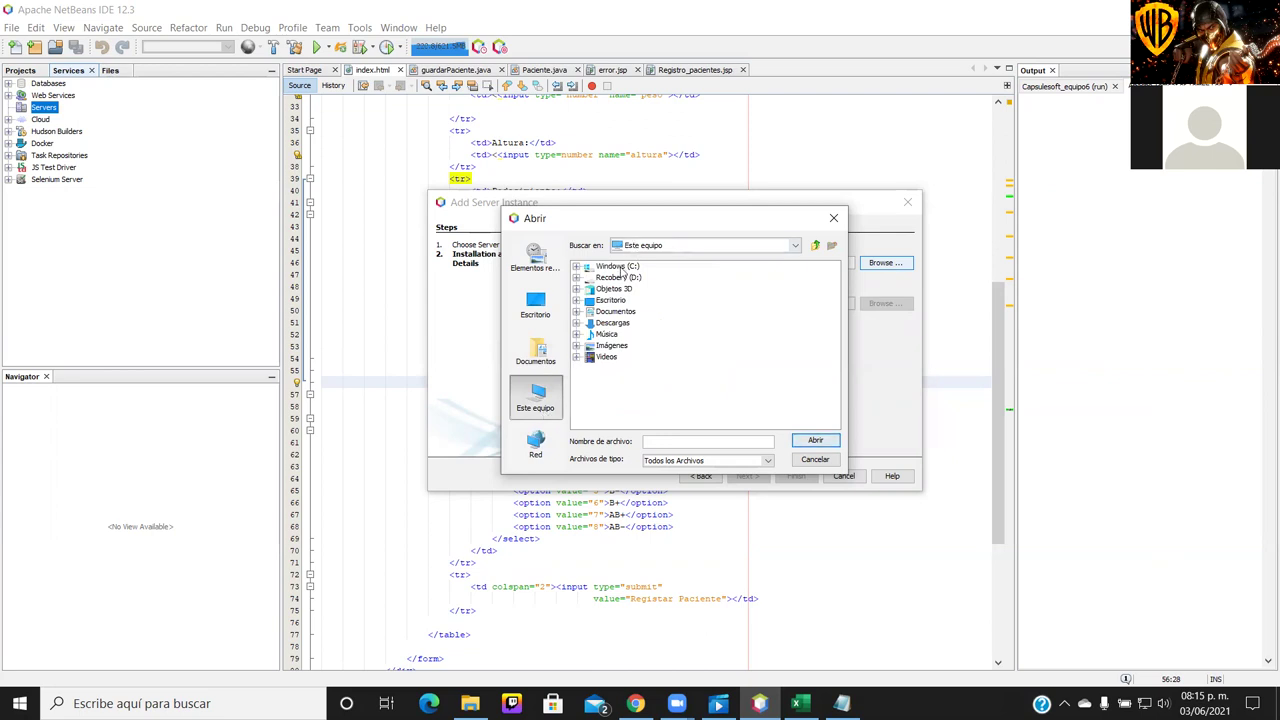
{"action": "left_click", "coordinate": [610, 268]}
{"action": "double_click", "coordinate": [612, 268]}
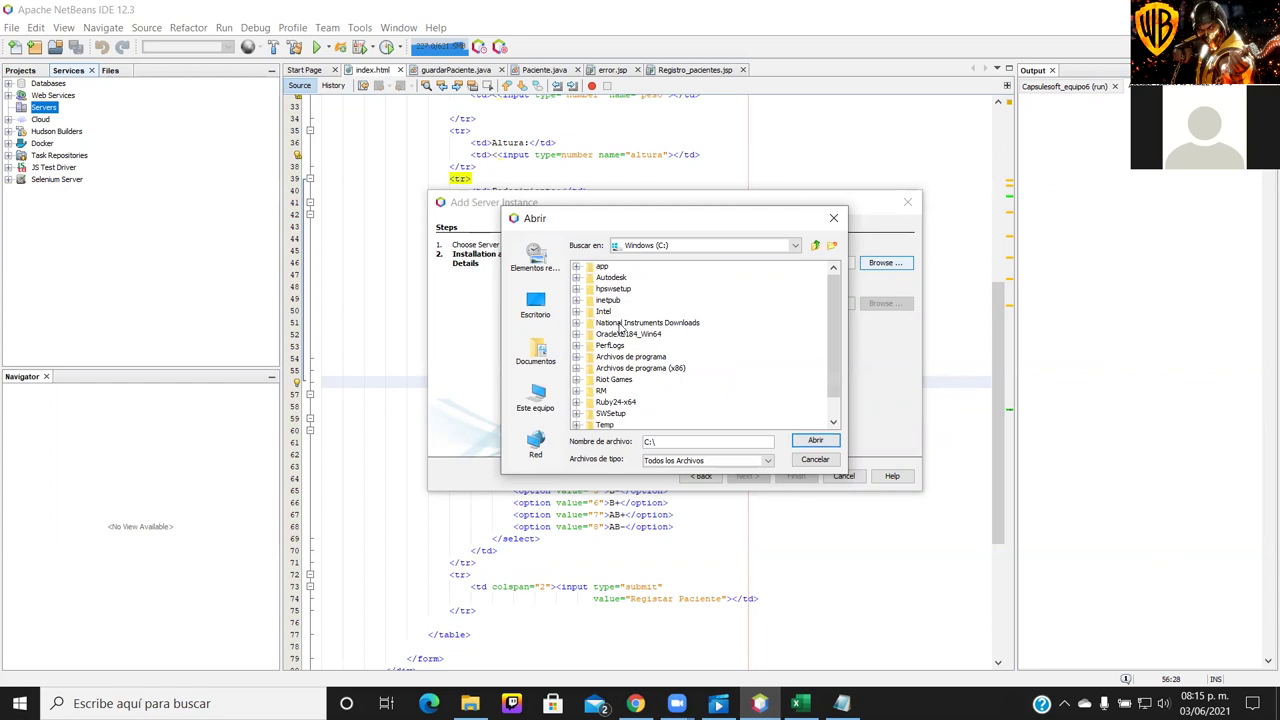
{"action": "double_click", "coordinate": [628, 357]}
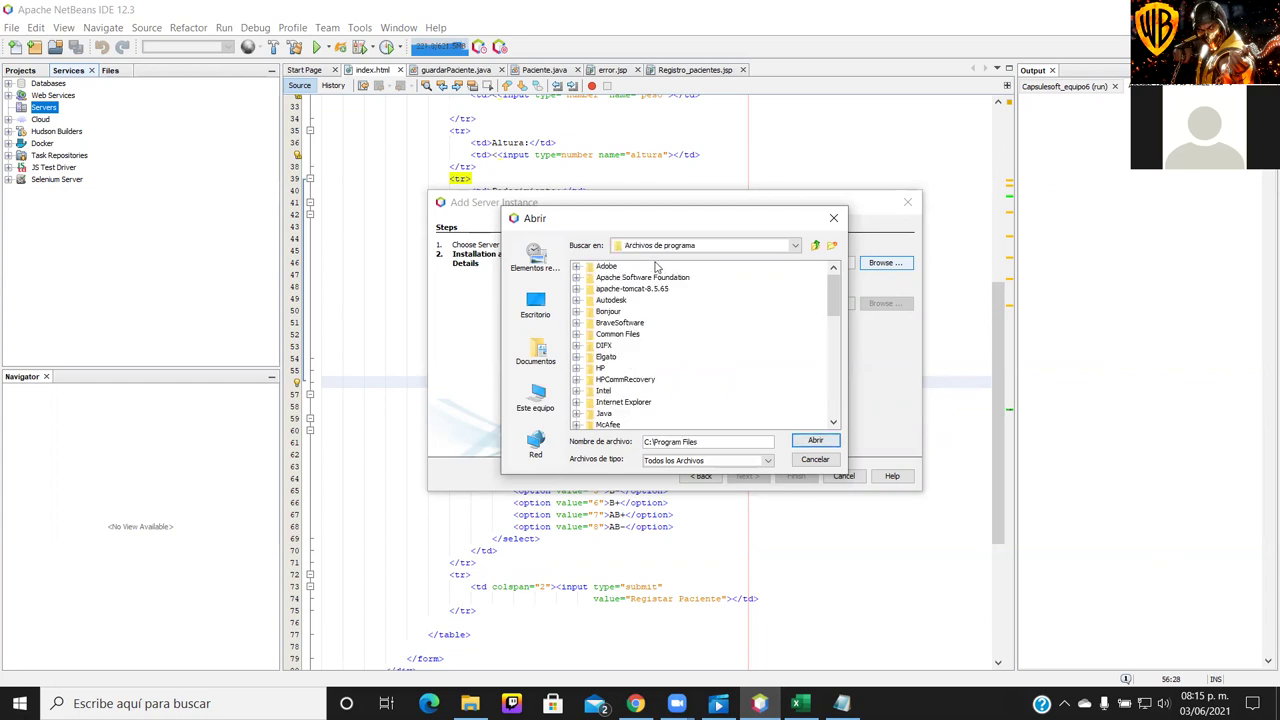
{"action": "double_click", "coordinate": [646, 278]}
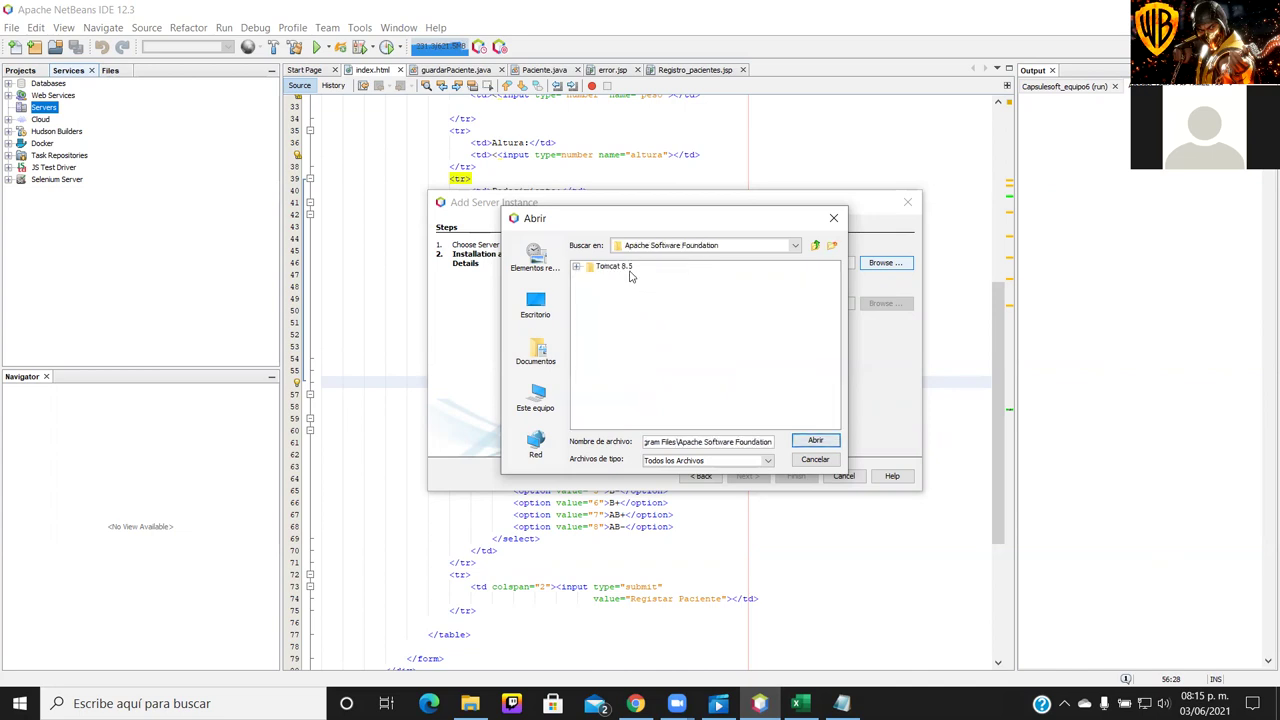
{"action": "left_click", "coordinate": [620, 267]}
{"action": "left_click", "coordinate": [816, 441]}
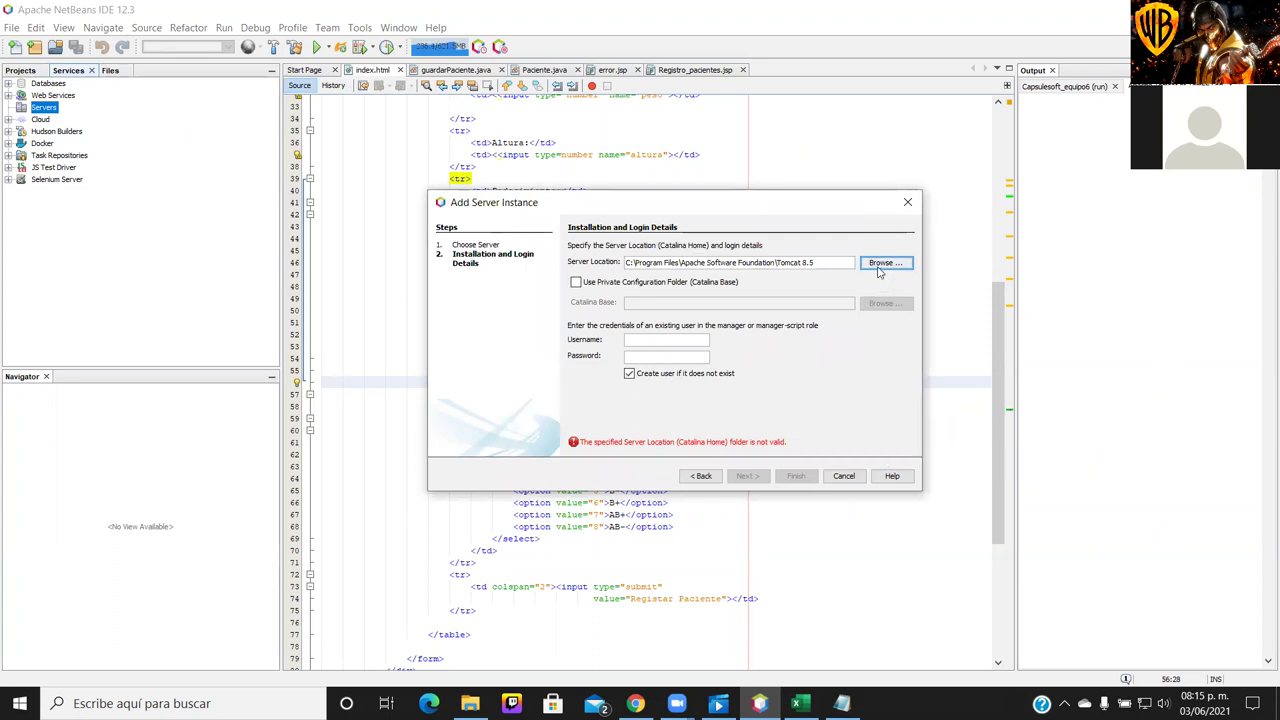
{"action": "left_click", "coordinate": [880, 264]}
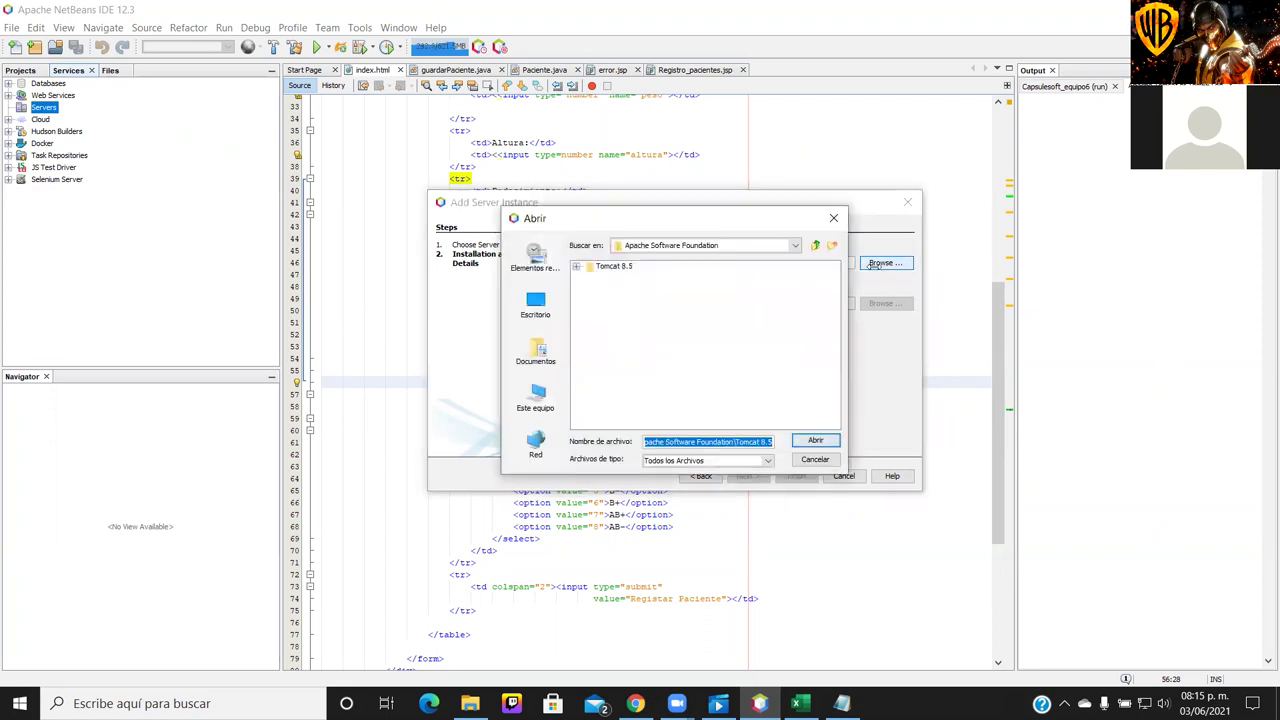
{"action": "double_click", "coordinate": [613, 268]}
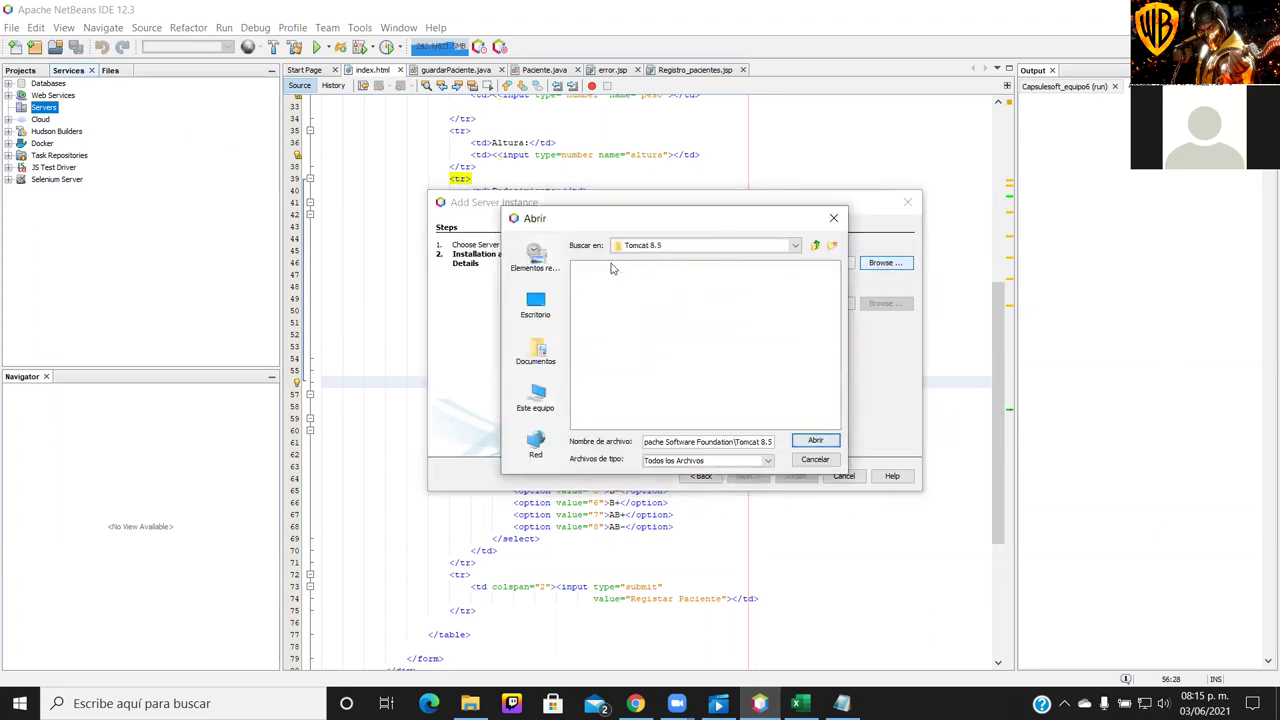
{"action": "left_click", "coordinate": [815, 440]}
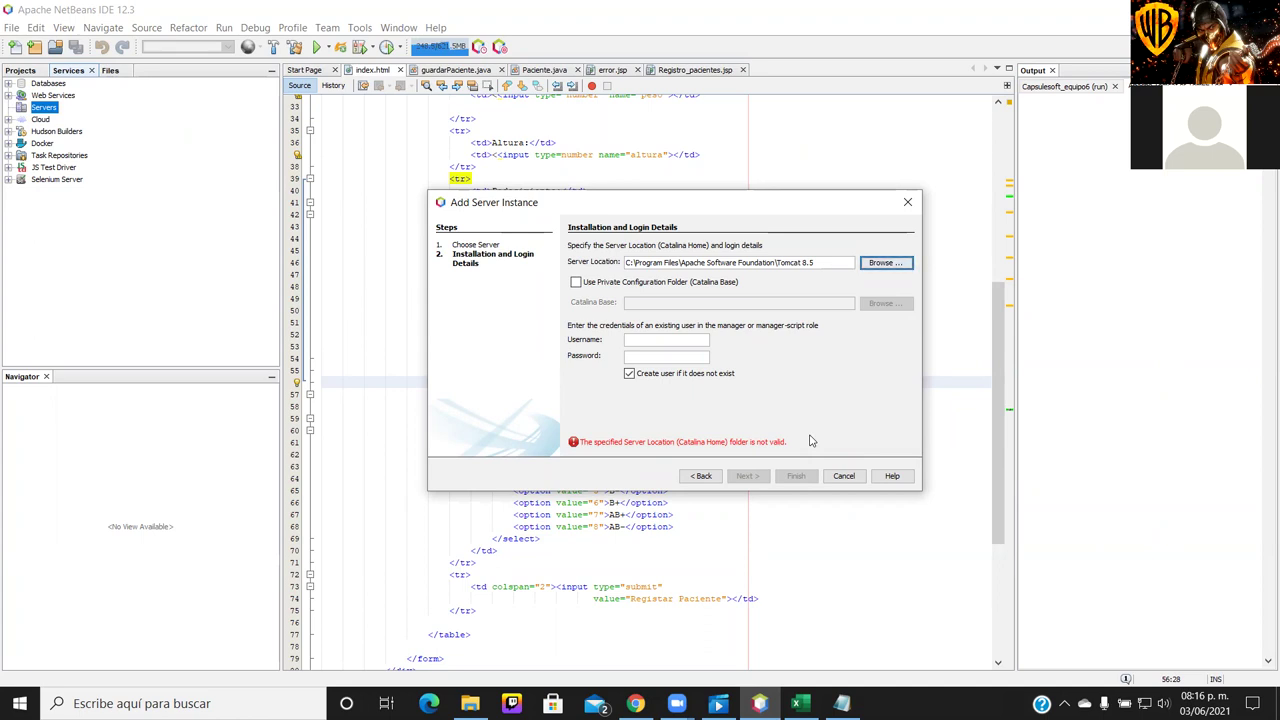
{"action": "left_click", "coordinate": [908, 266]}
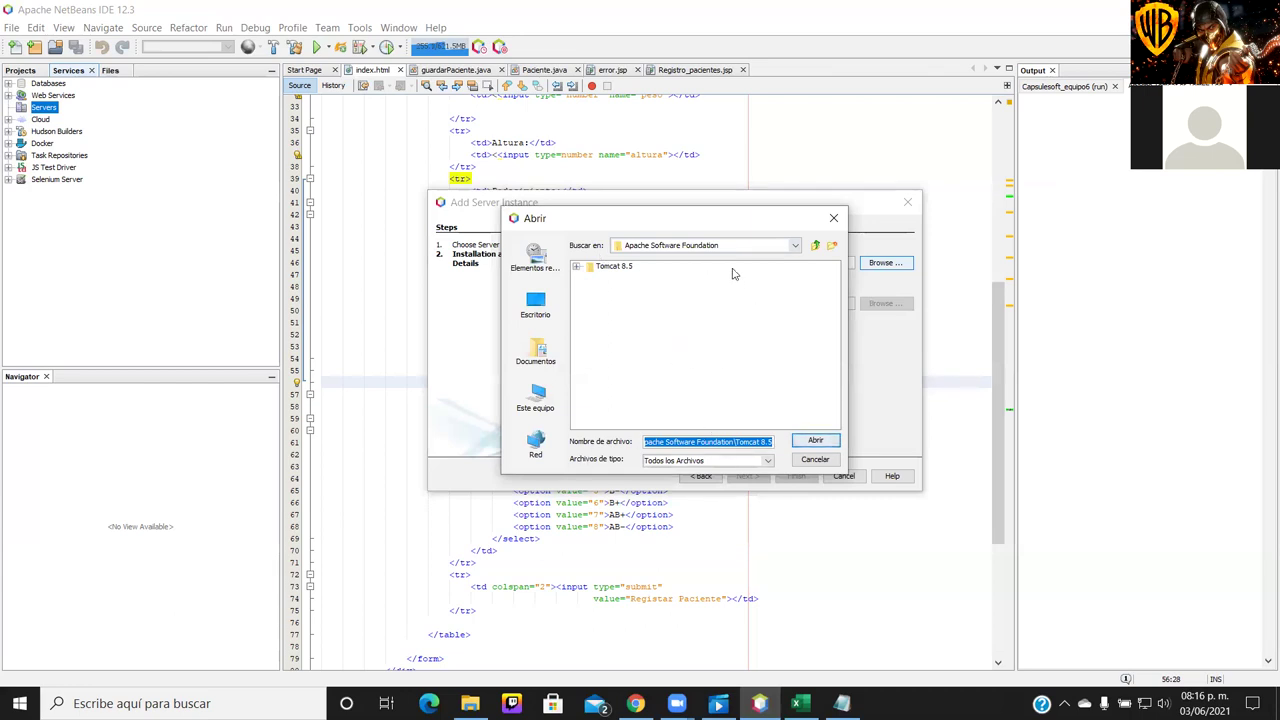
{"action": "left_click", "coordinate": [813, 249]}
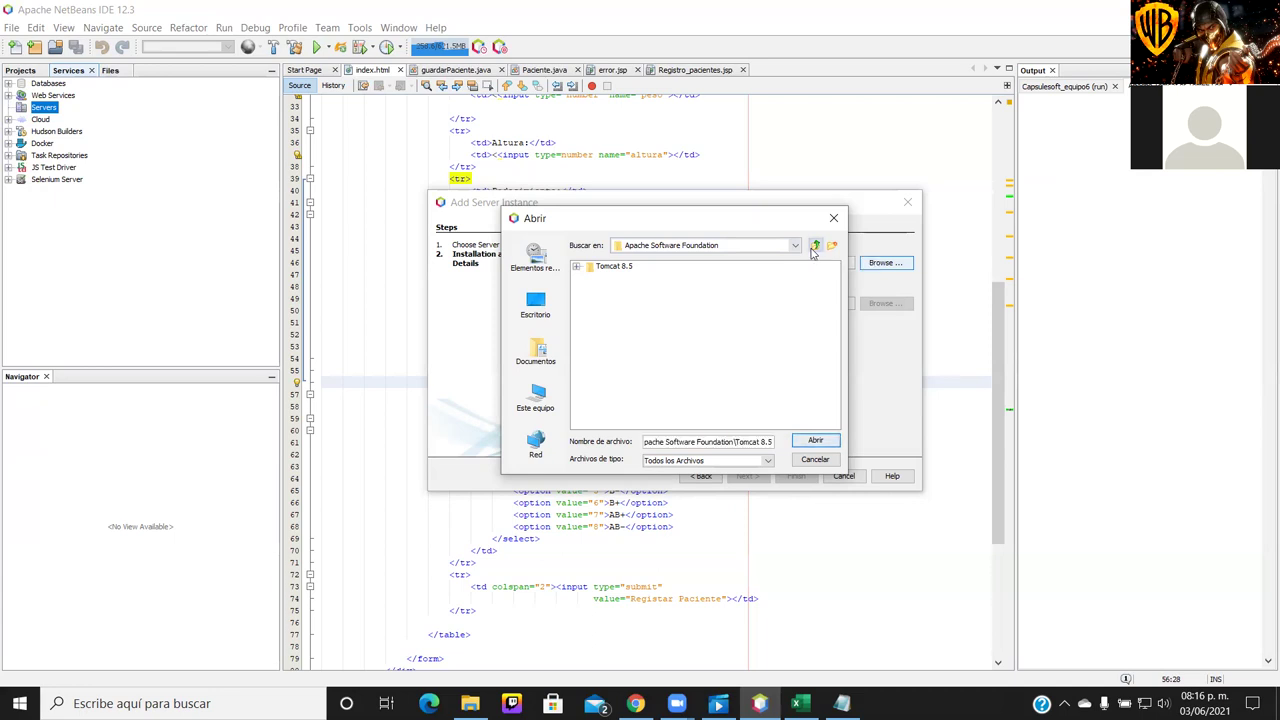
{"action": "scroll", "coordinate": [740, 357], "scroll_direction": "down", "scroll_amount": 4}
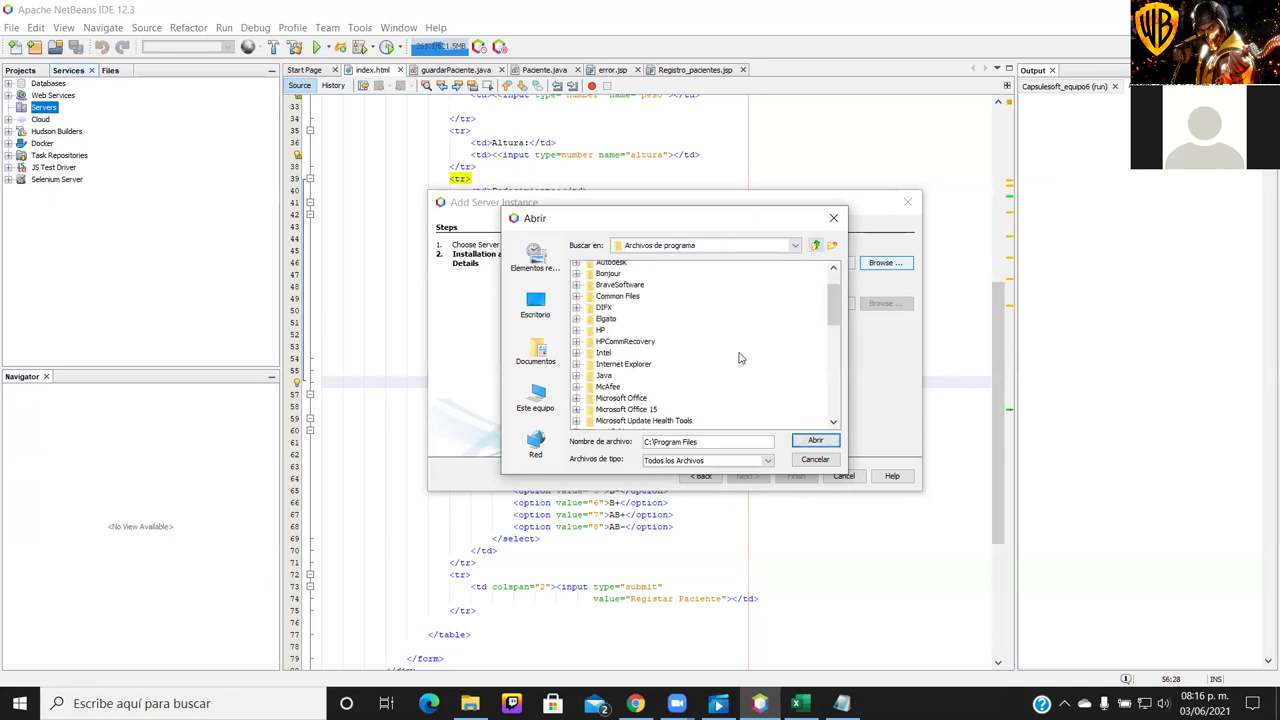
{"action": "left_click", "coordinate": [816, 247]}
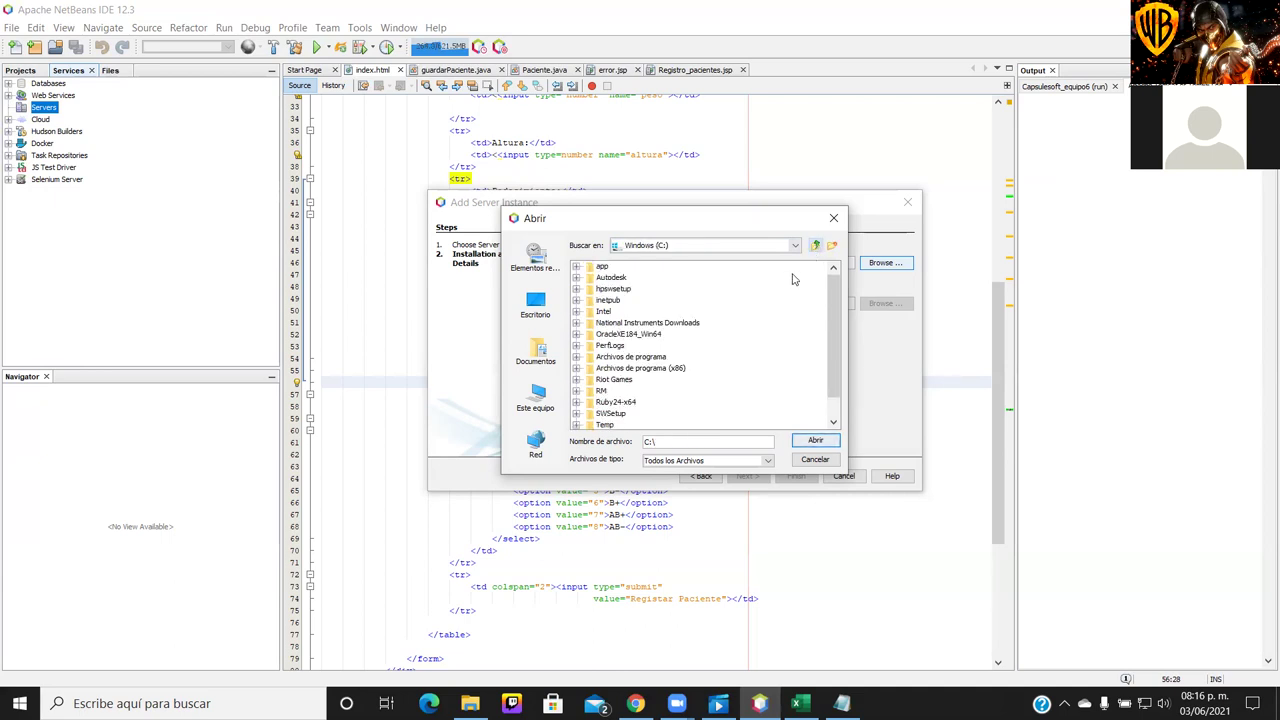
{"action": "left_click", "coordinate": [660, 357]}
{"action": "double_click", "coordinate": [660, 357]}
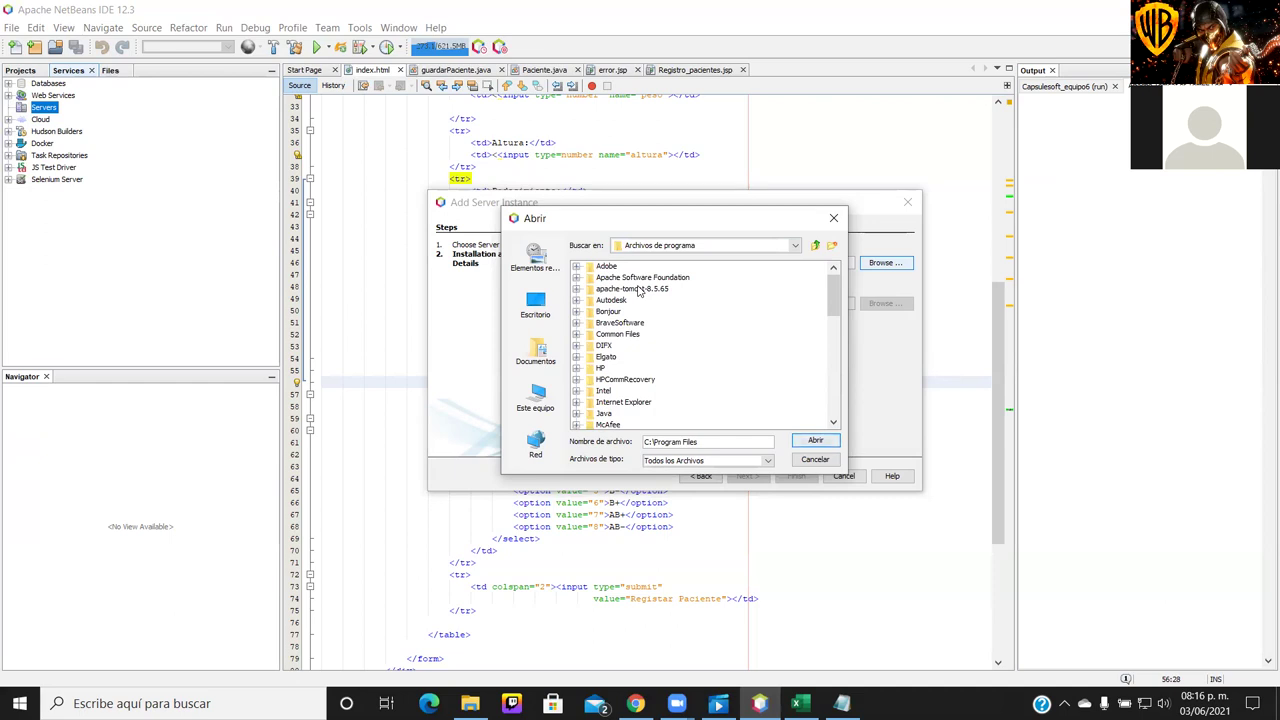
{"action": "left_click", "coordinate": [638, 290]}
{"action": "double_click", "coordinate": [638, 290]}
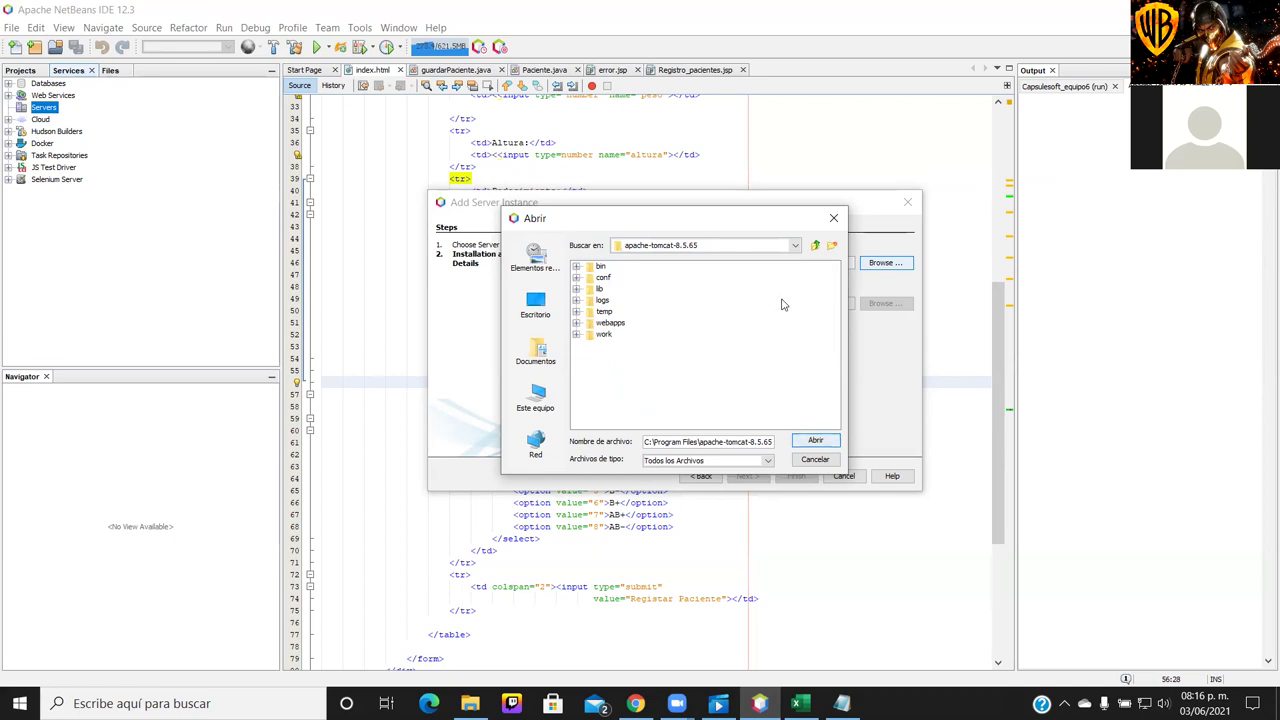
{"action": "left_click", "coordinate": [816, 246]}
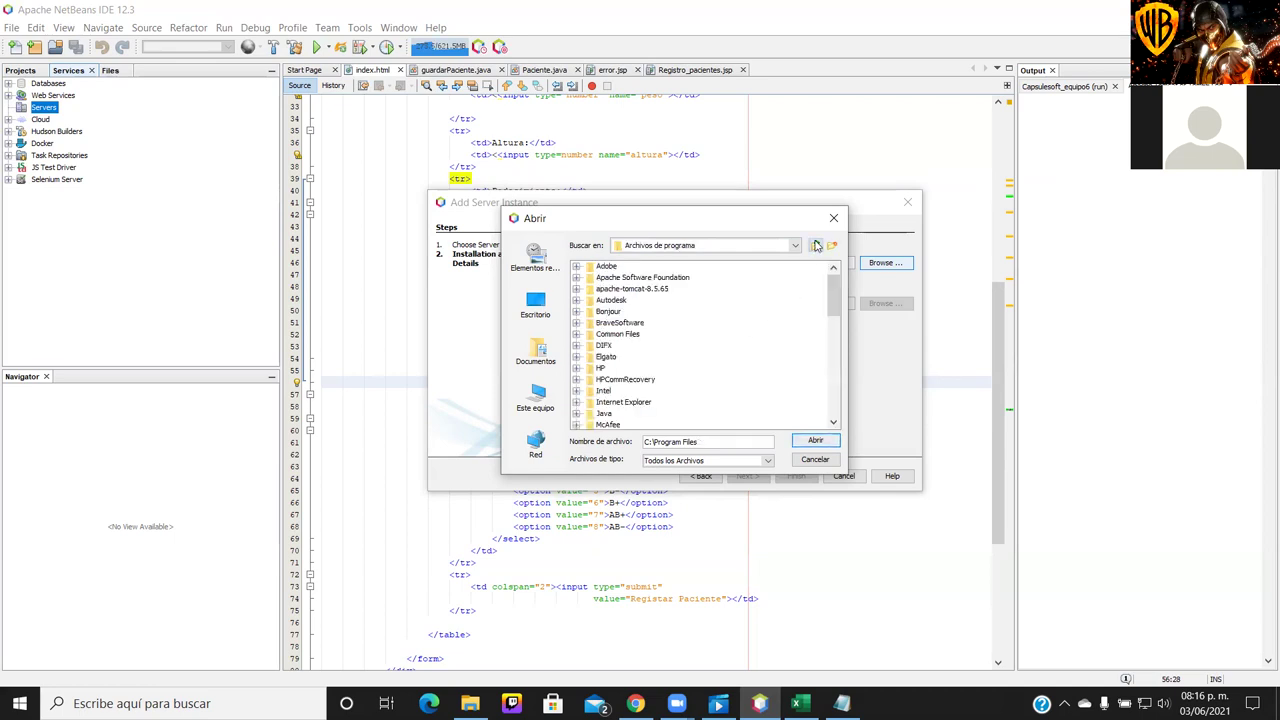
{"action": "double_click", "coordinate": [660, 280]}
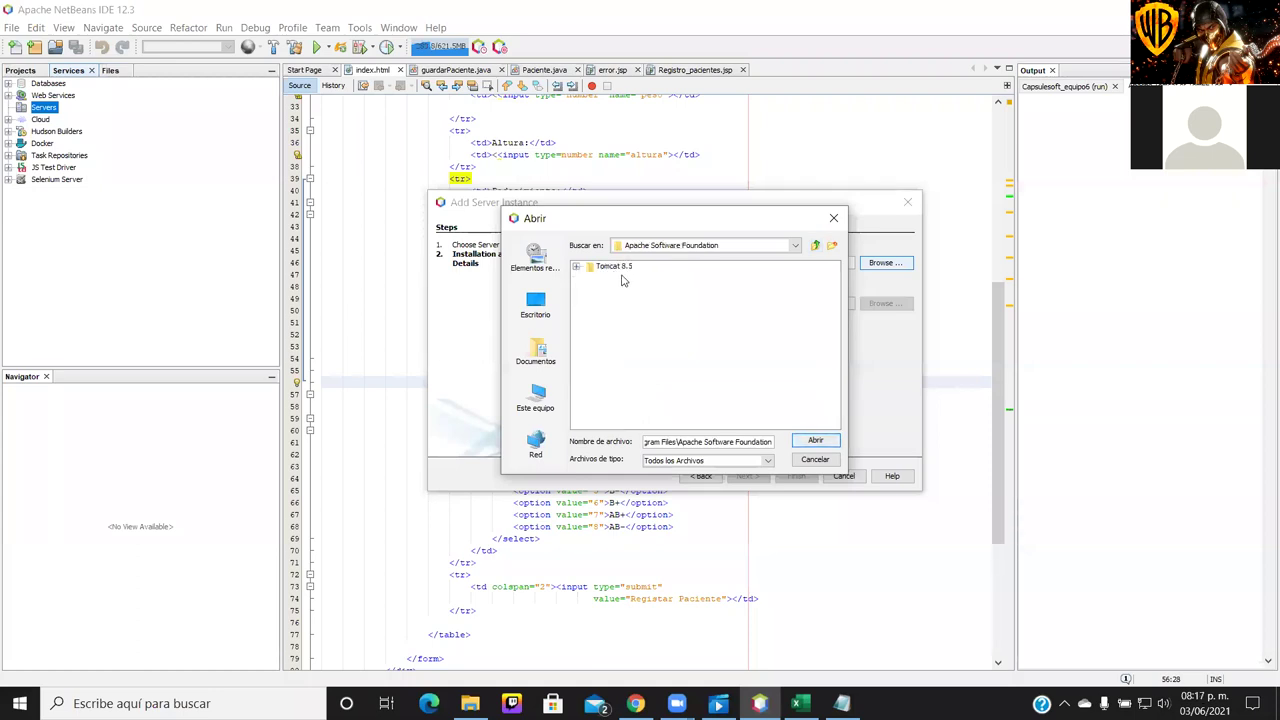
{"action": "left_click", "coordinate": [614, 267]}
{"action": "double_click", "coordinate": [615, 267]}
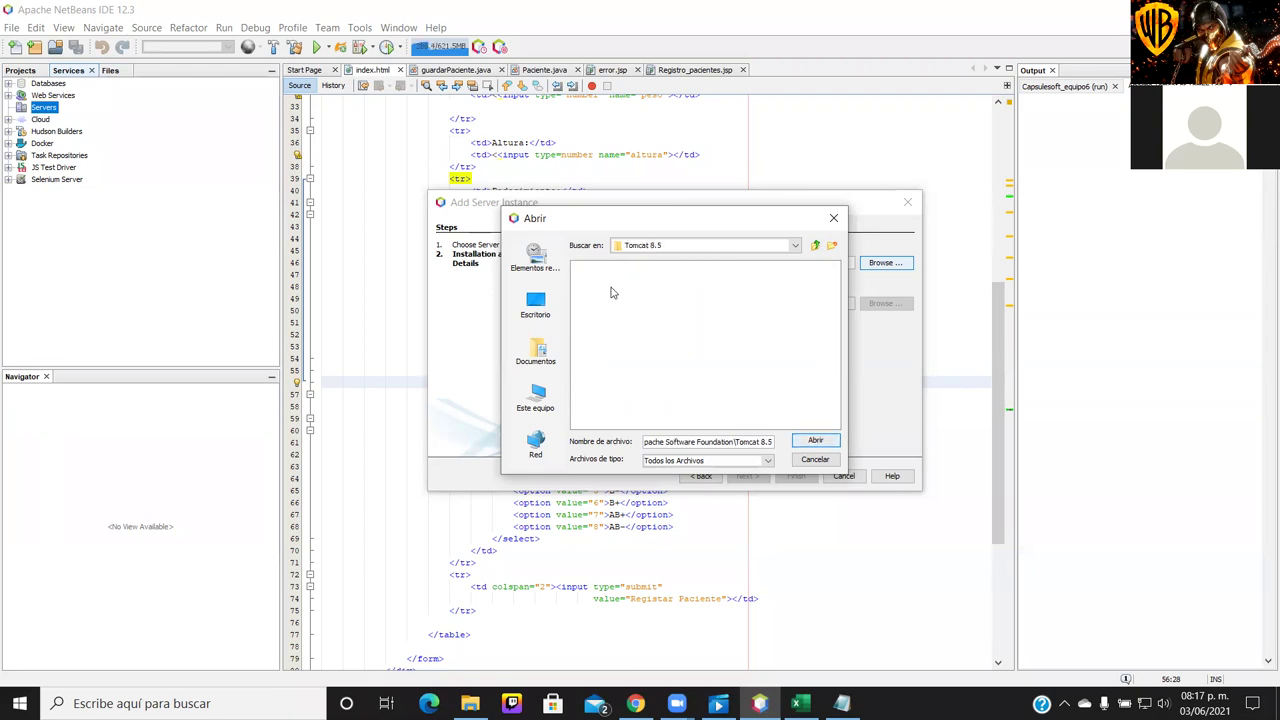
{"action": "left_click", "coordinate": [816, 441]}
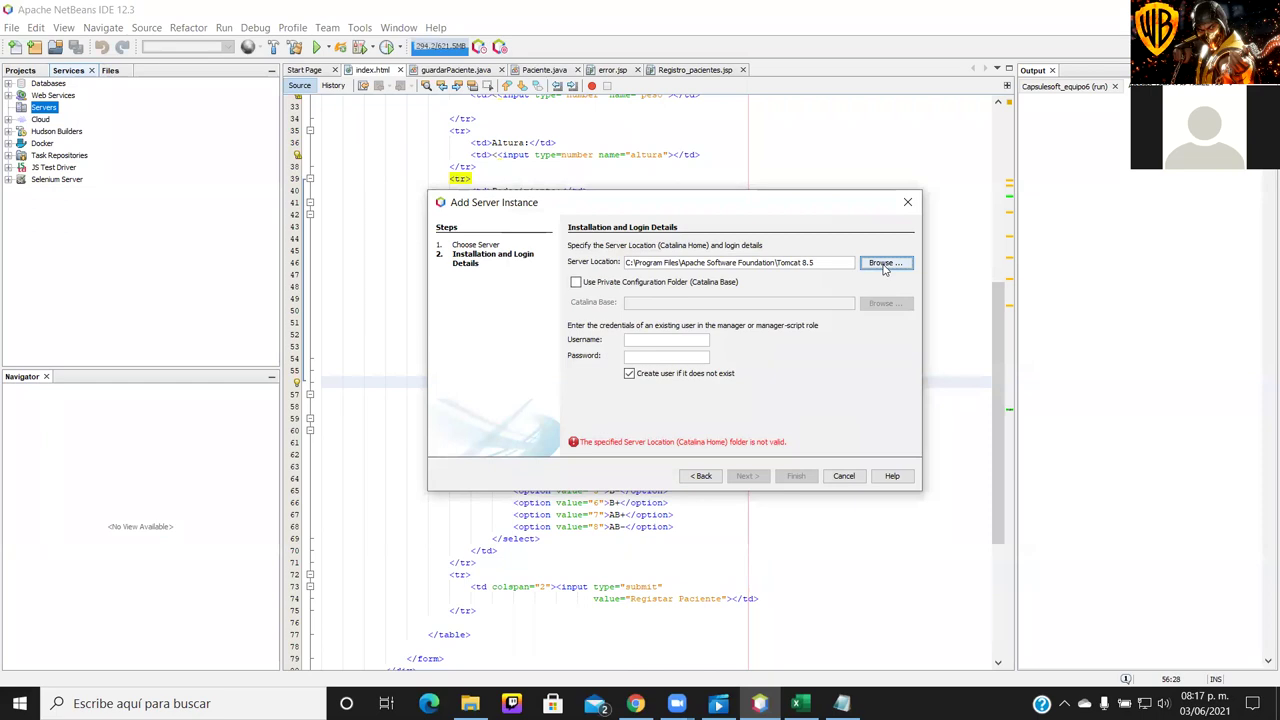
Cancel the folder chooser and the Add Server Instance wizard, then return to File Explorer
{"action": "left_click", "coordinate": [884, 264]}
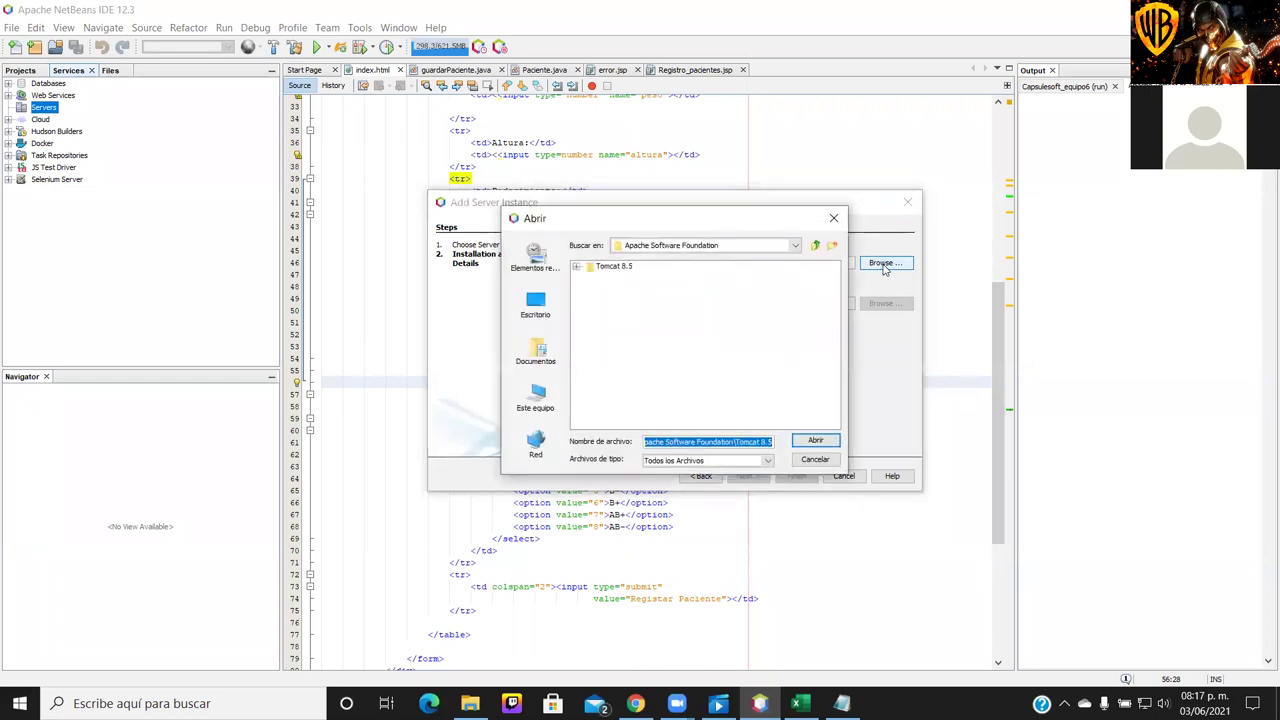
{"action": "left_click", "coordinate": [815, 245]}
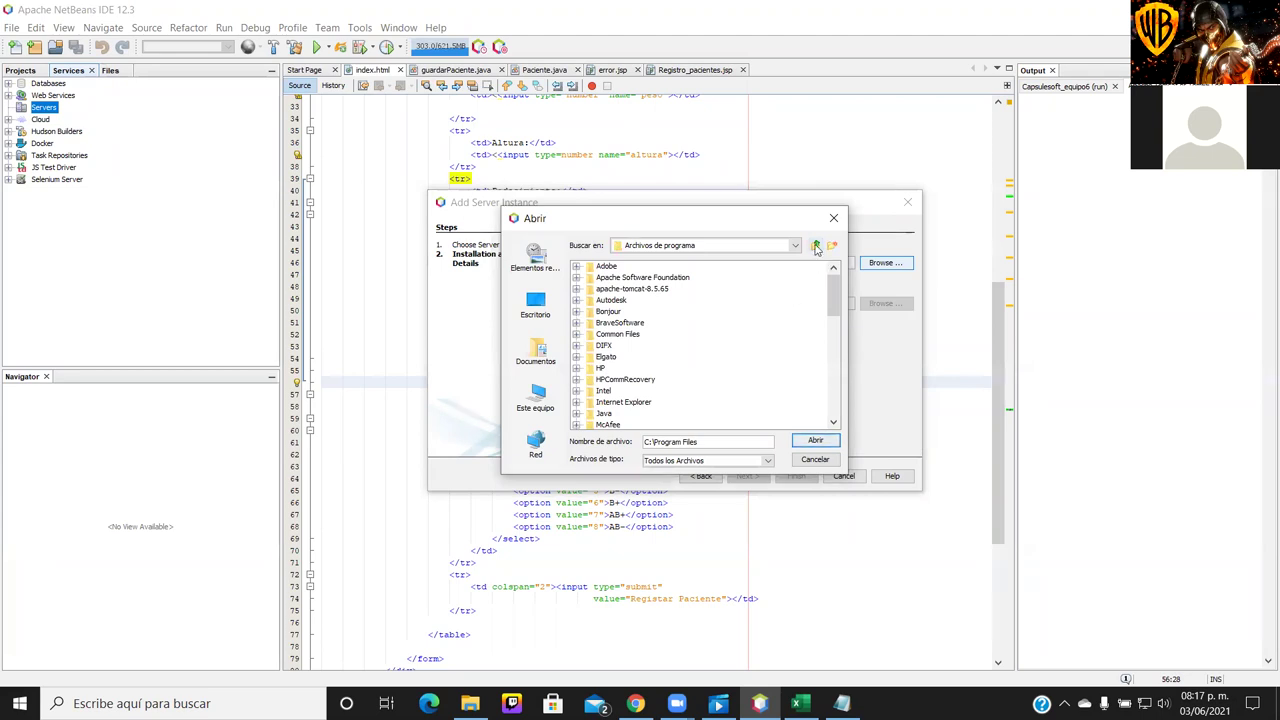
{"action": "scroll", "coordinate": [765, 339], "scroll_direction": "down", "scroll_amount": 2}
{"action": "scroll", "coordinate": [767, 339], "scroll_direction": "up", "scroll_amount": 2}
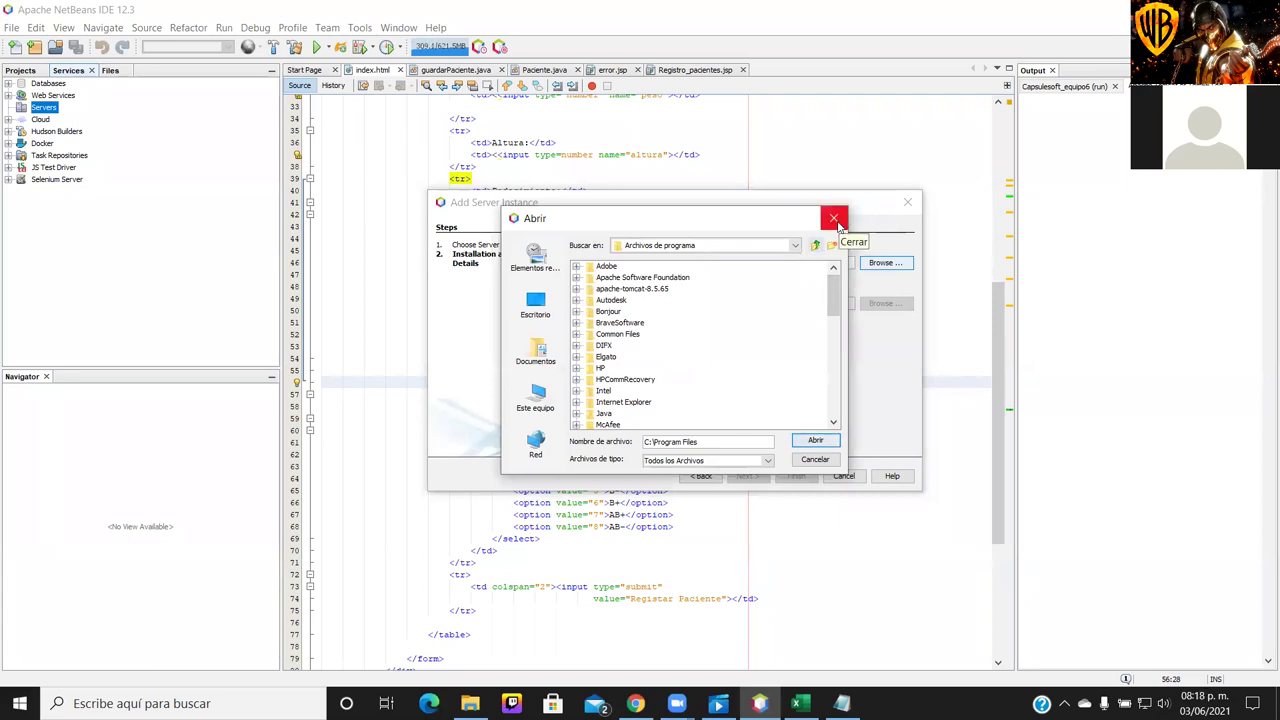
{"action": "left_click", "coordinate": [834, 218]}
{"action": "left_click", "coordinate": [907, 202]}
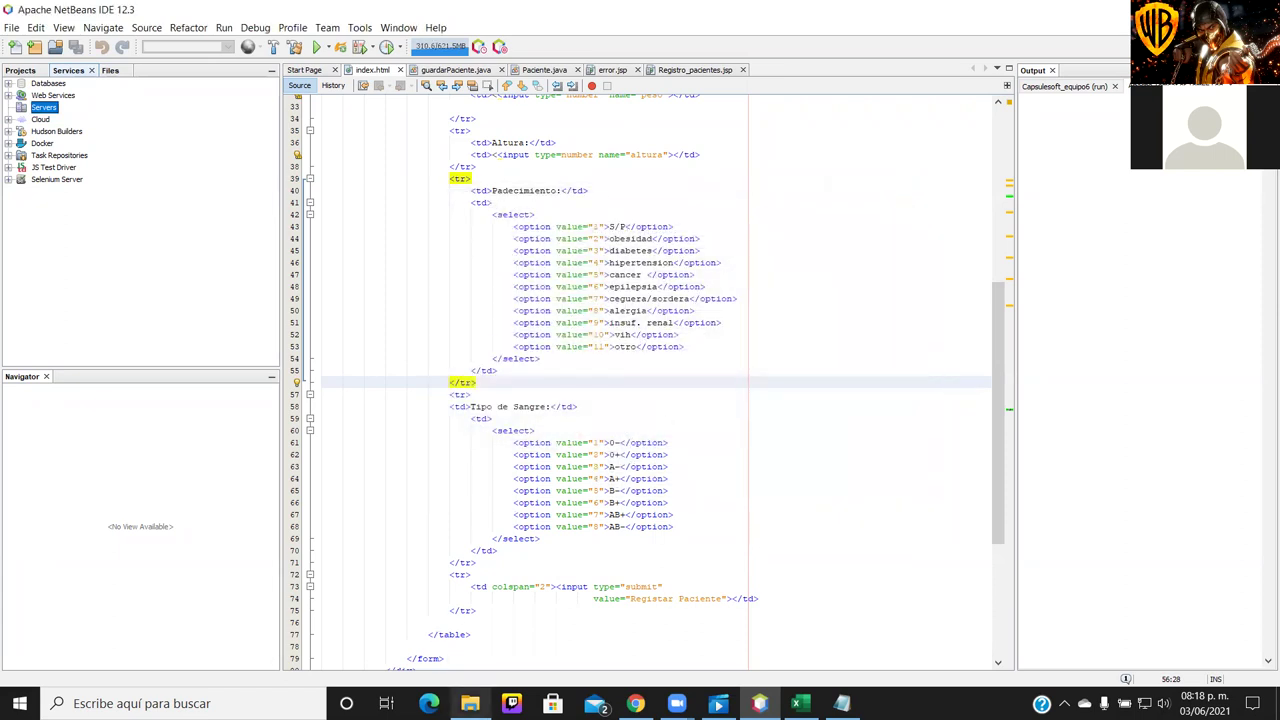
{"action": "left_click", "coordinate": [469, 703]}
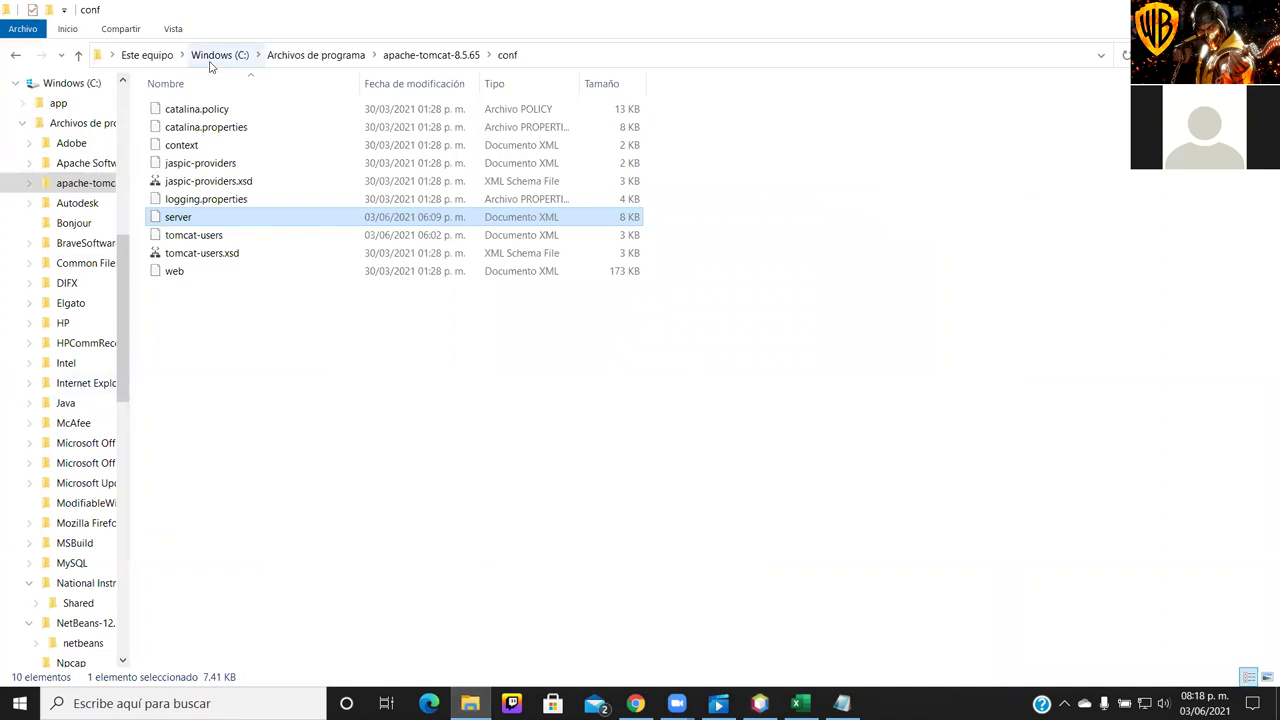
Go to Archivos de programa\Apache Software Foundation and try Tomcat 8.5, dismissing the access-denied prompt
{"action": "left_click", "coordinate": [290, 58]}
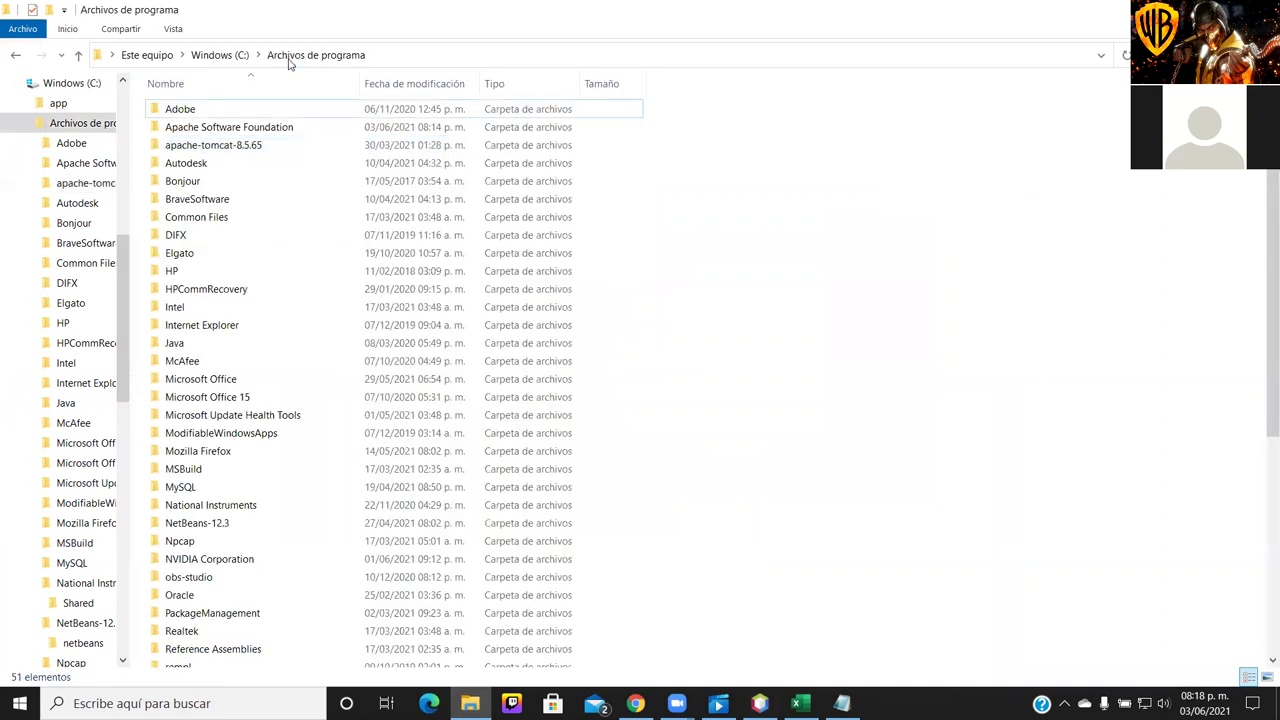
{"action": "double_click", "coordinate": [252, 127]}
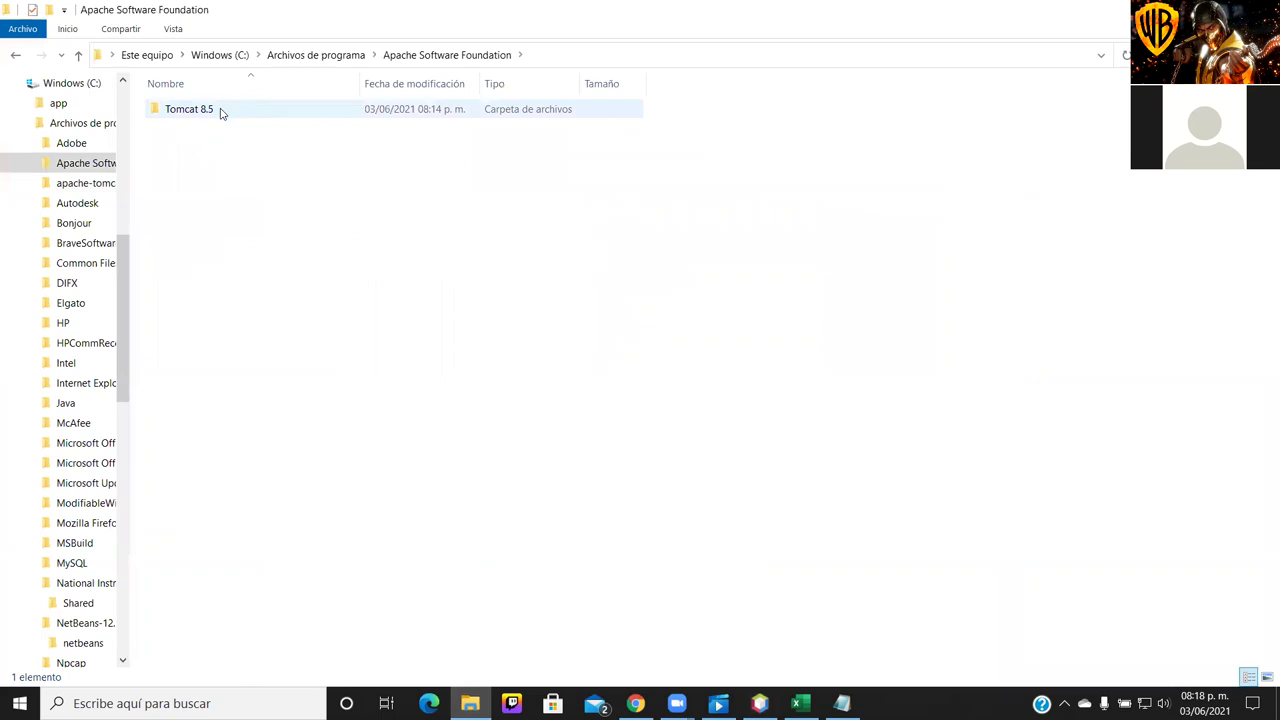
{"action": "double_click", "coordinate": [220, 110]}
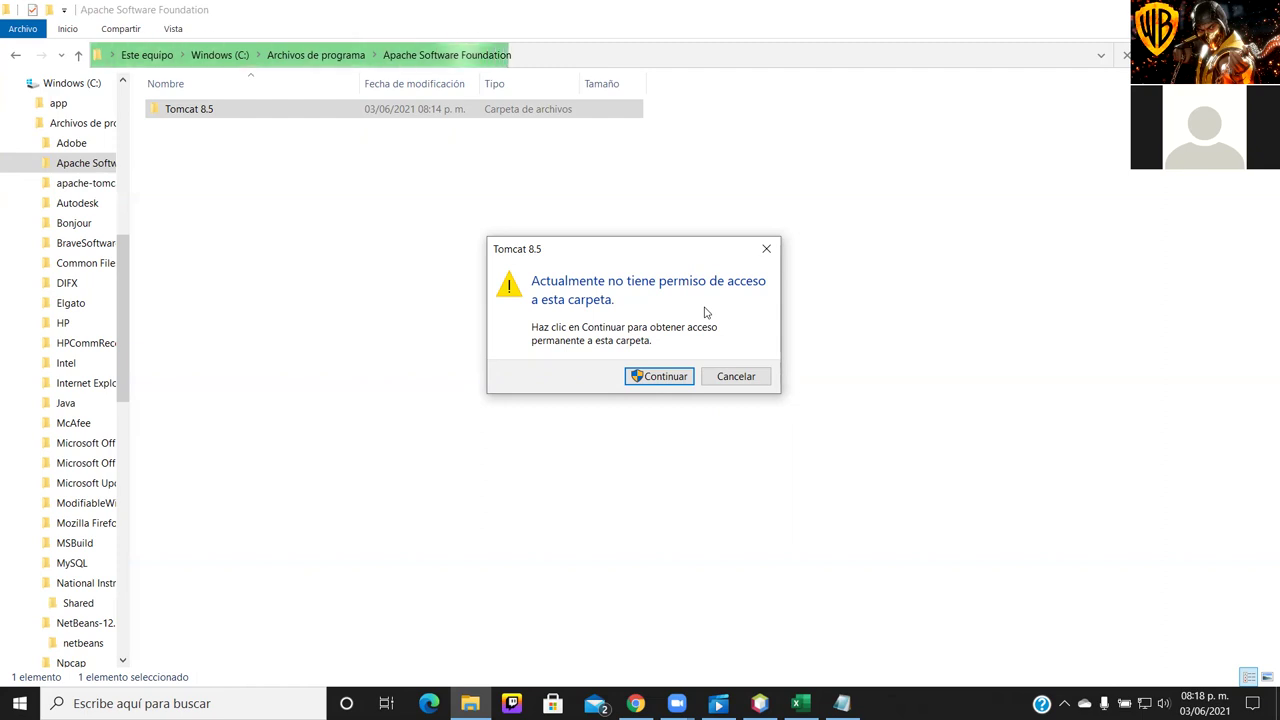
{"action": "left_click", "coordinate": [766, 249]}
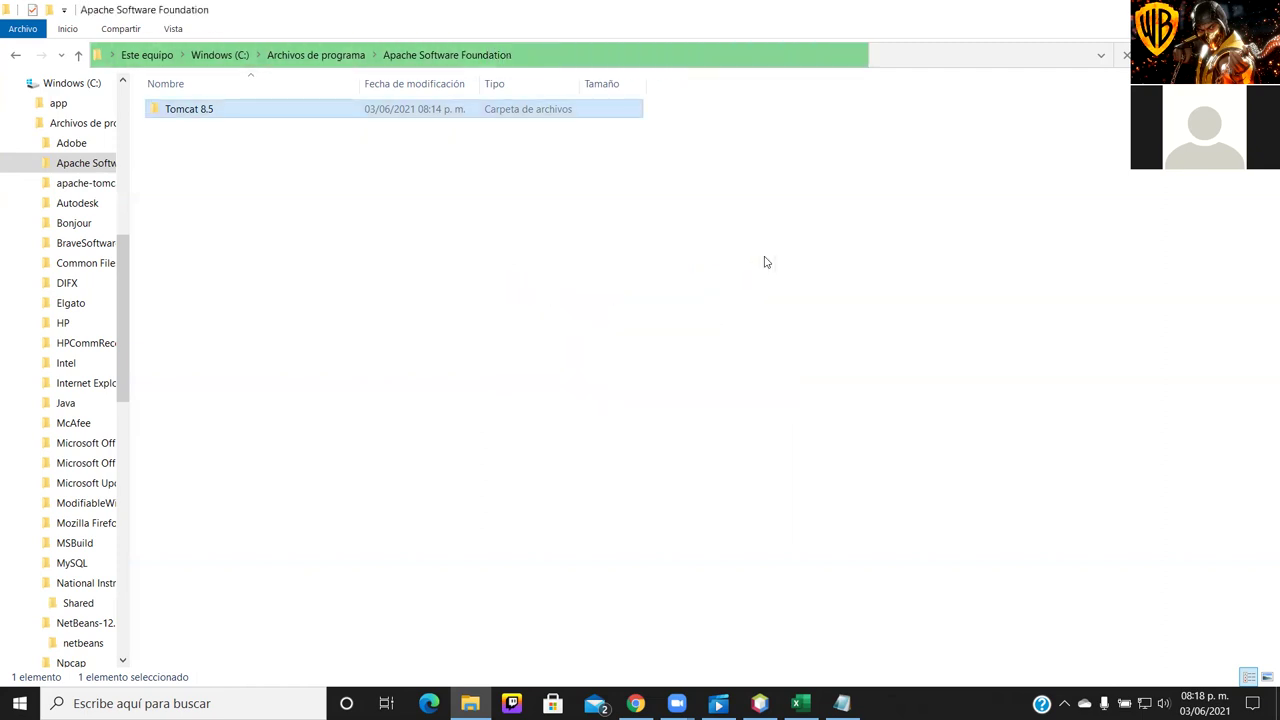
In Tomcat 8.5's Propiedades, untick Solo lectura, check advanced attributes, and view the Seguridad page
{"action": "right_click", "coordinate": [463, 117]}
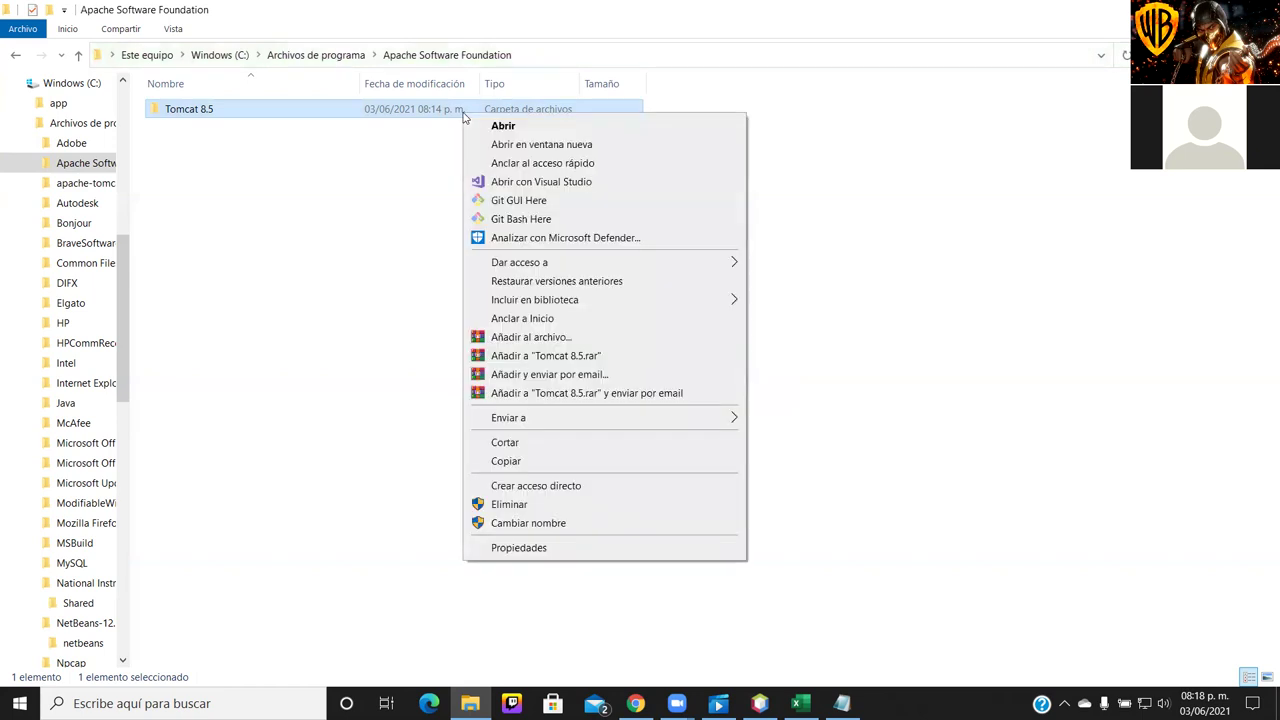
{"action": "left_click", "coordinate": [587, 551]}
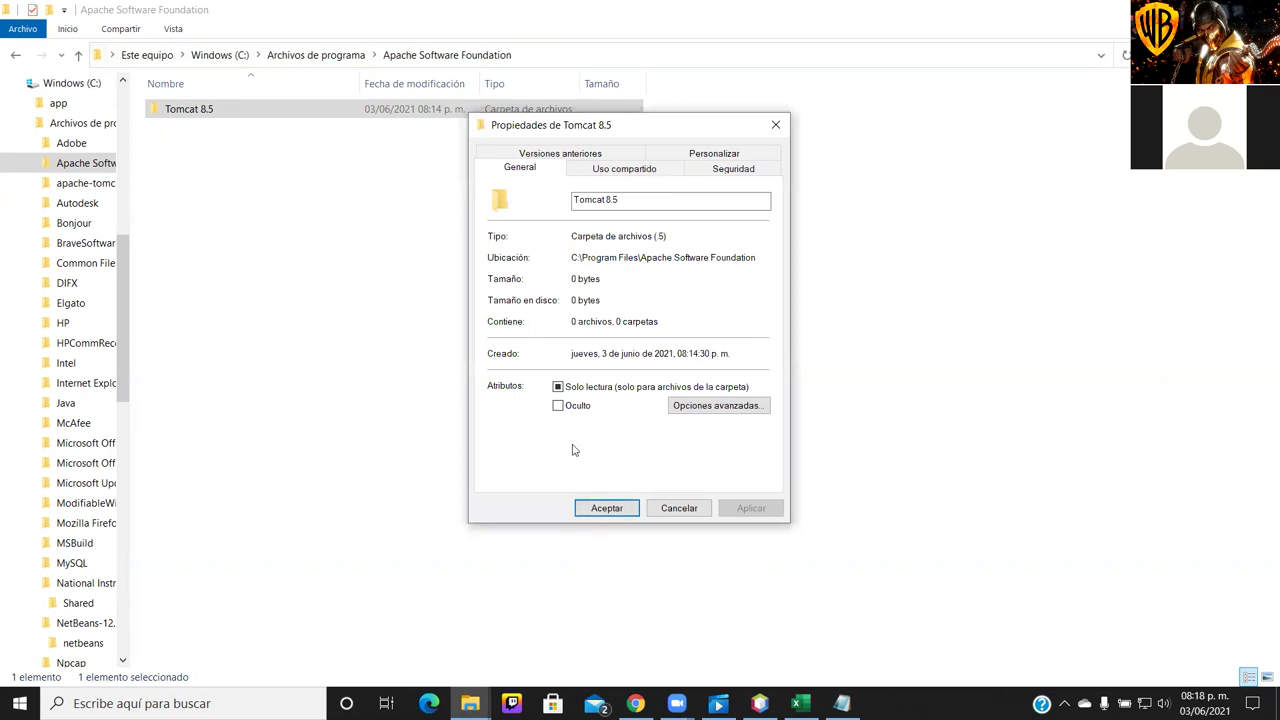
{"action": "left_click", "coordinate": [557, 387]}
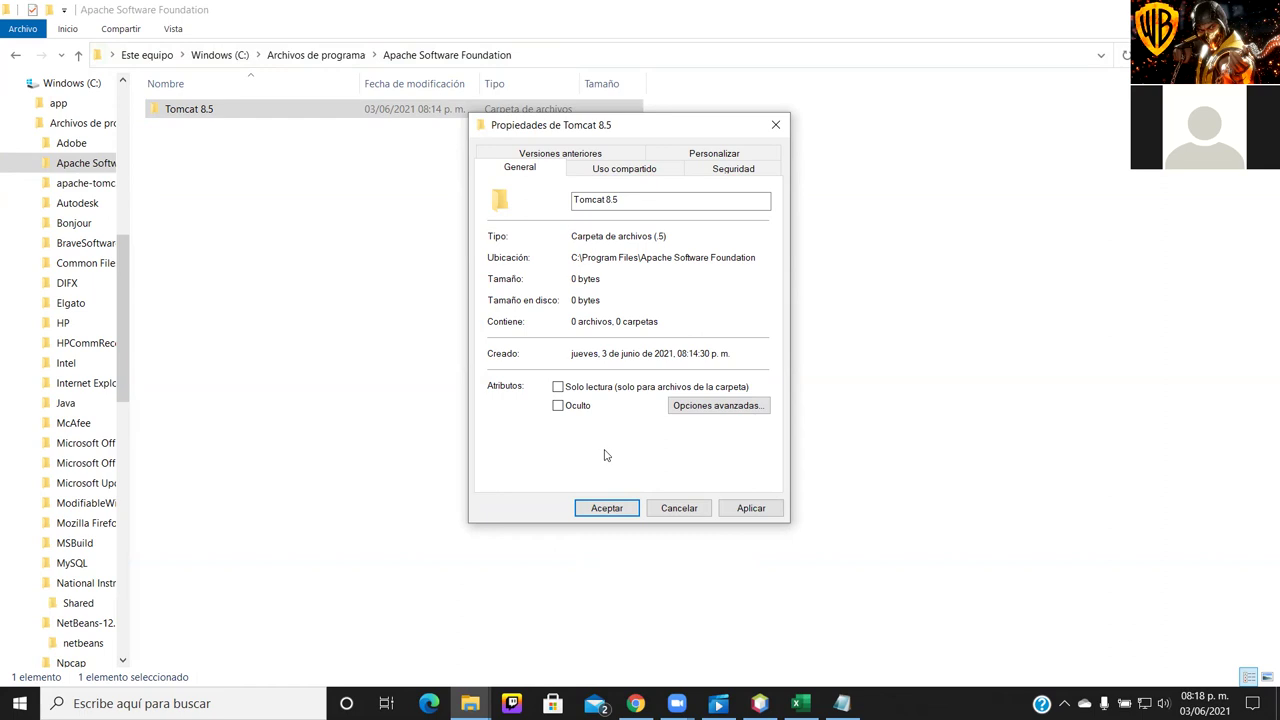
{"action": "left_click", "coordinate": [724, 408]}
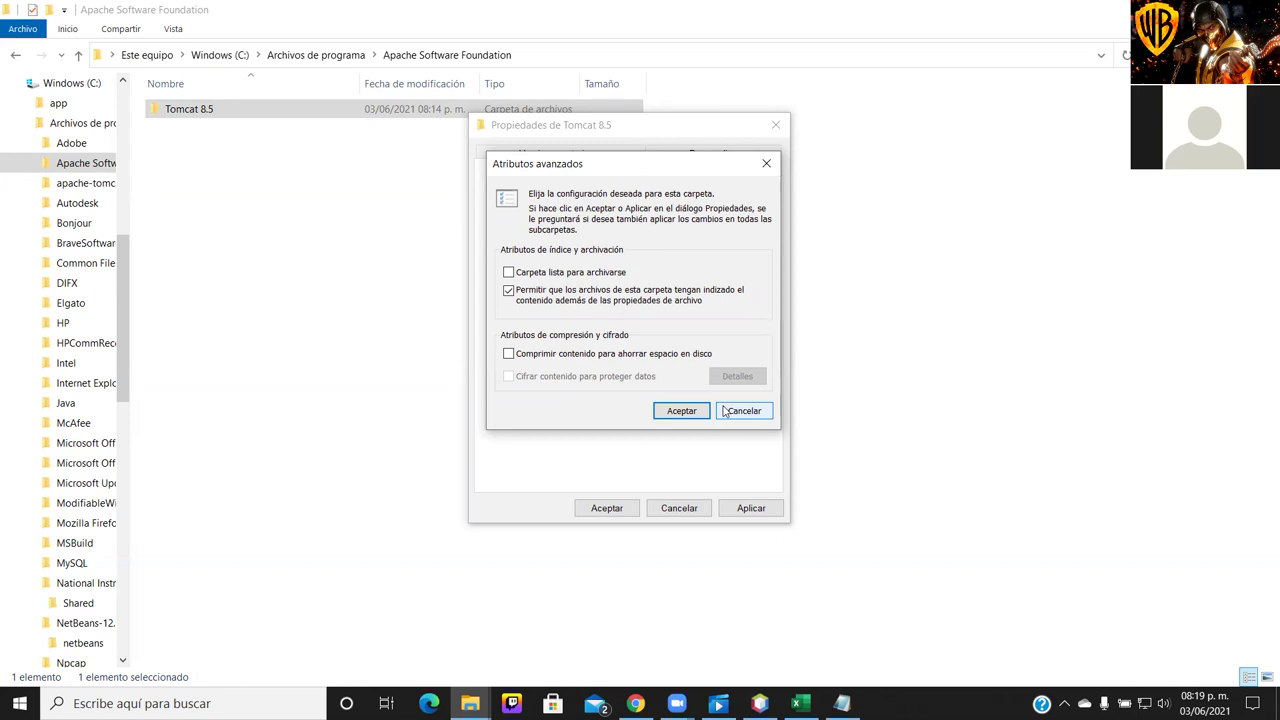
{"action": "left_click", "coordinate": [766, 164]}
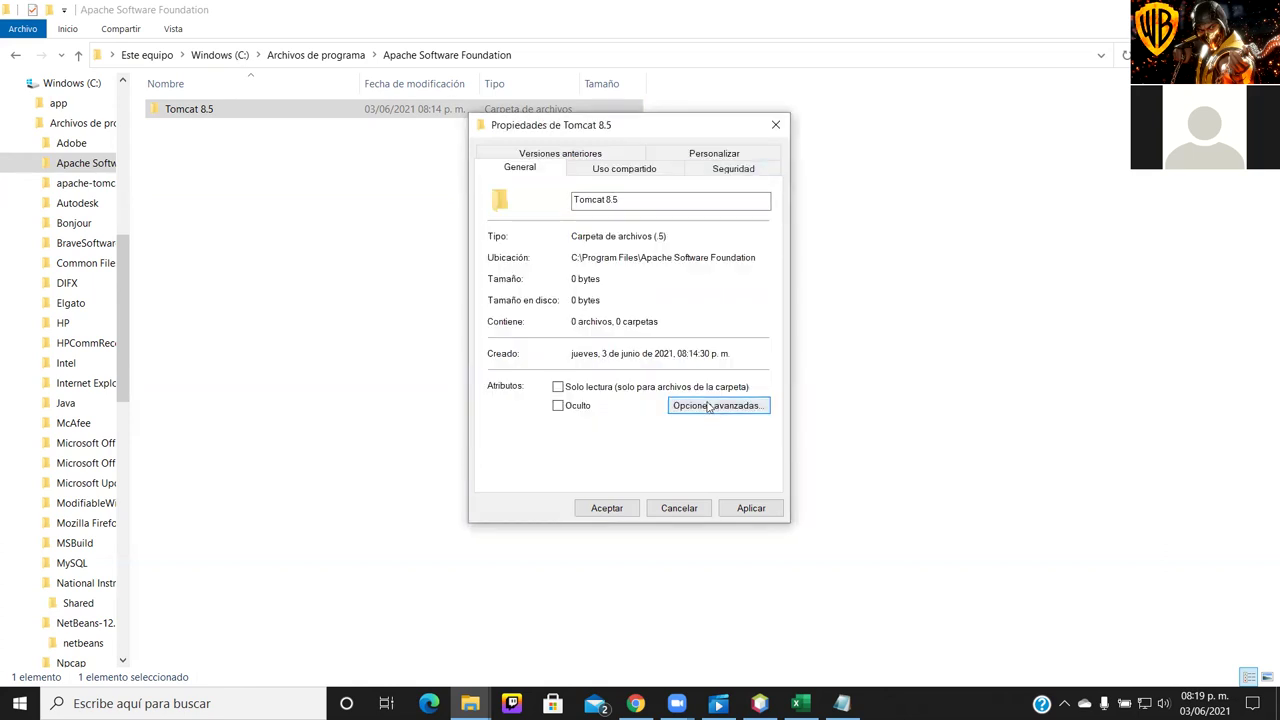
{"action": "left_click", "coordinate": [741, 168]}
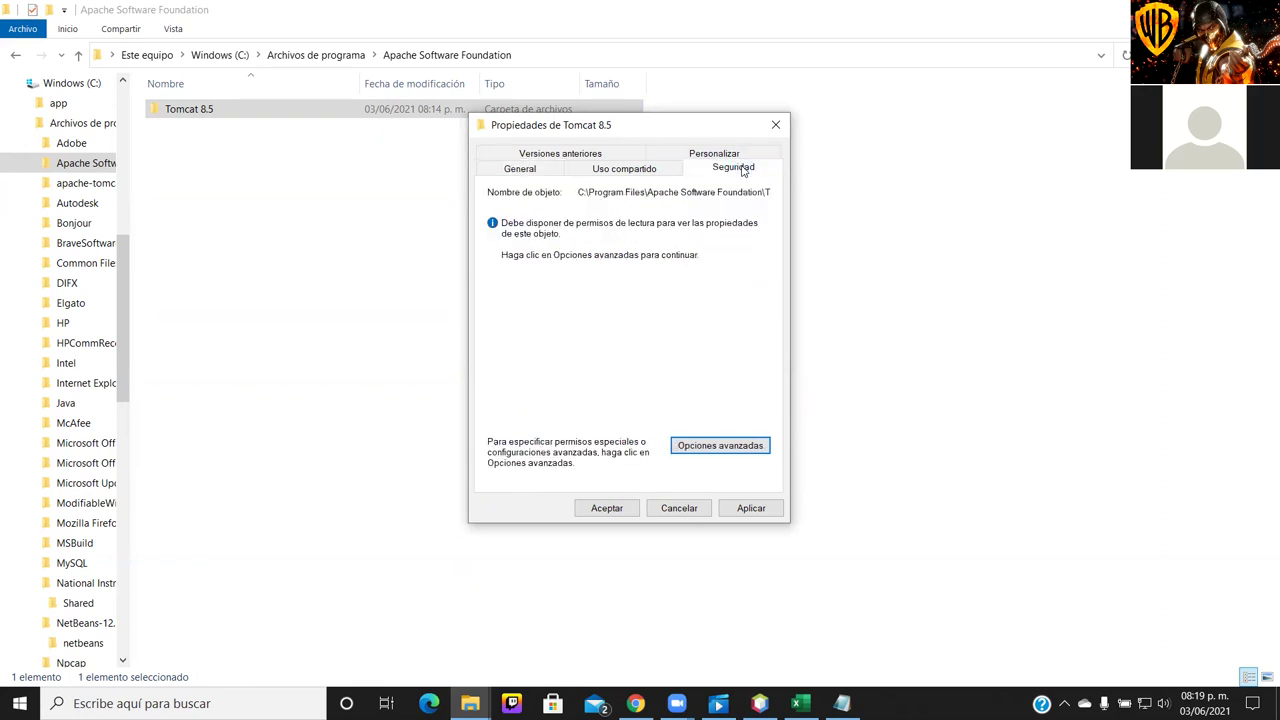
In Tomcat 8.5's Opciones avanzadas, start changing the Propietario, then dismiss the user/group picker
{"action": "left_click", "coordinate": [756, 445]}
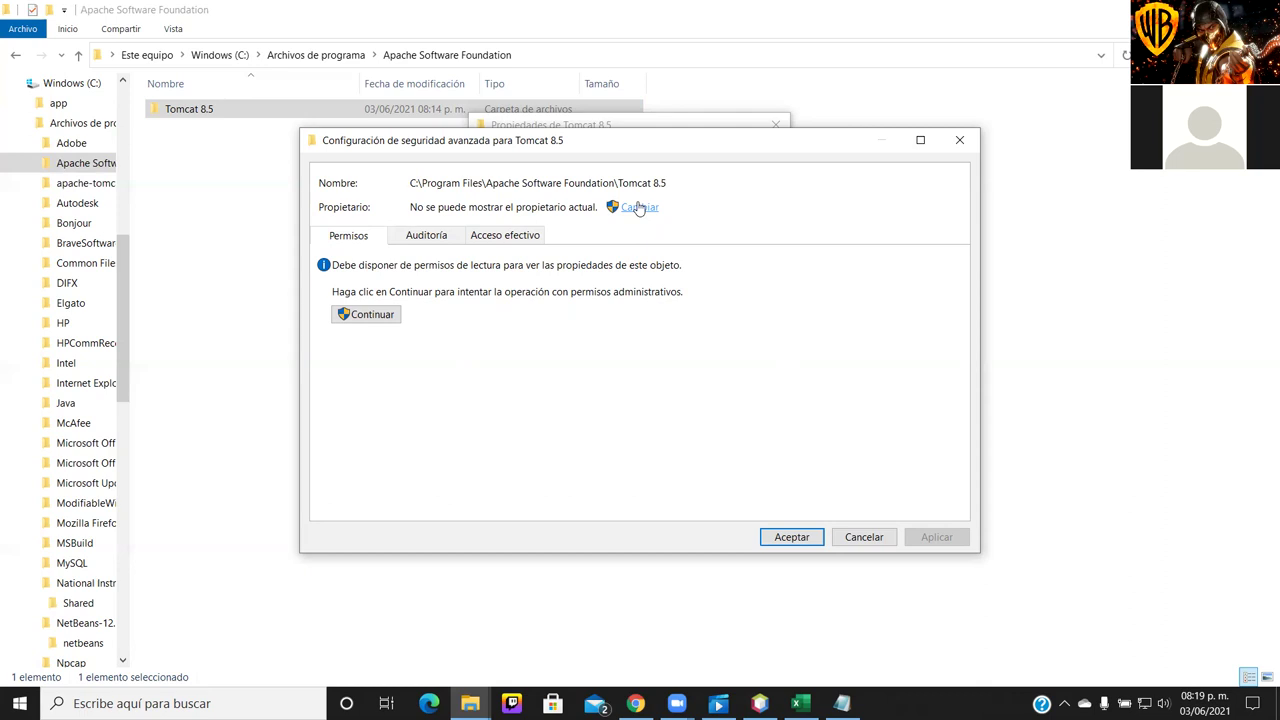
{"action": "left_click", "coordinate": [638, 207]}
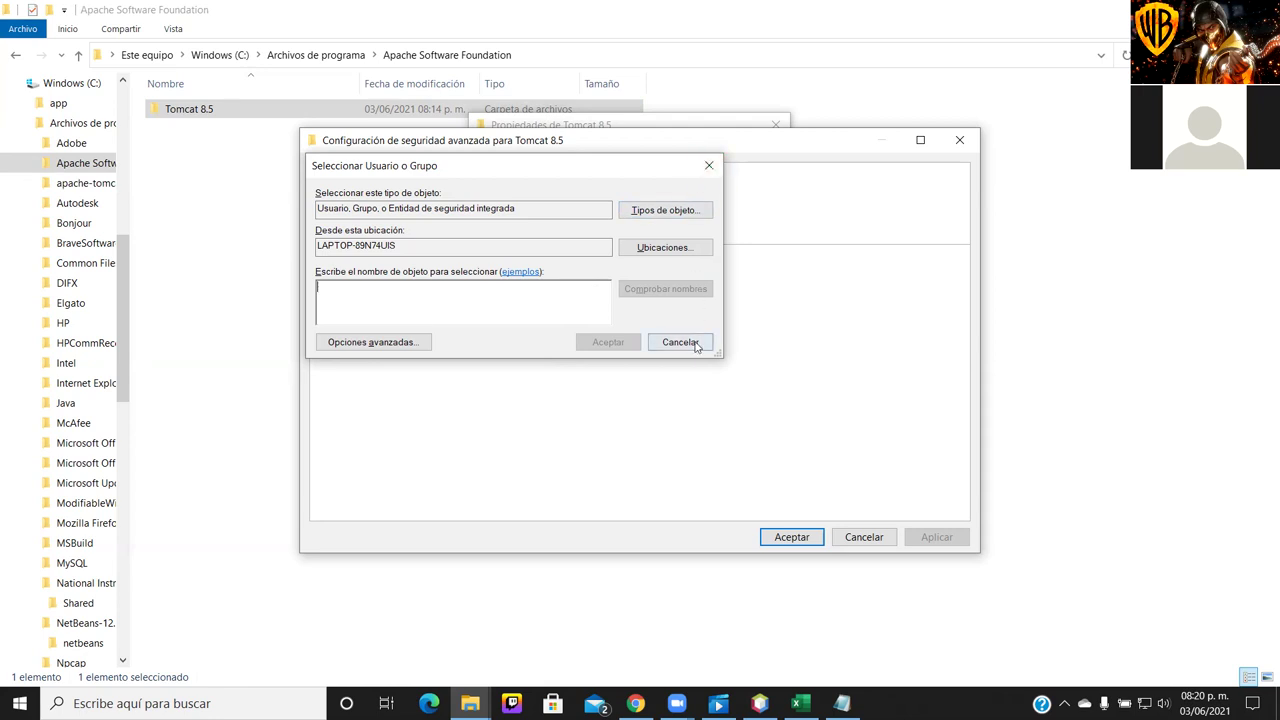
{"action": "left_click", "coordinate": [710, 175]}
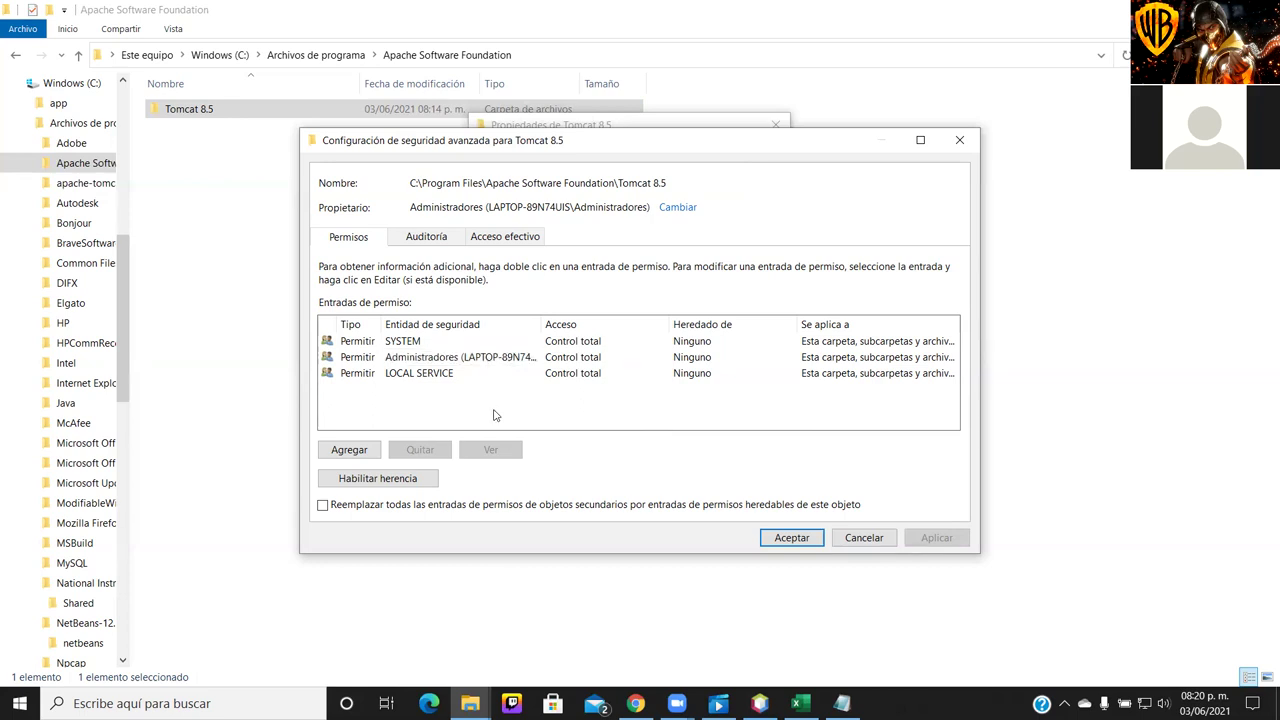
Select the Administradores entry, cancel adding a new permission entry, and close advanced security settings
{"action": "left_click", "coordinate": [453, 360]}
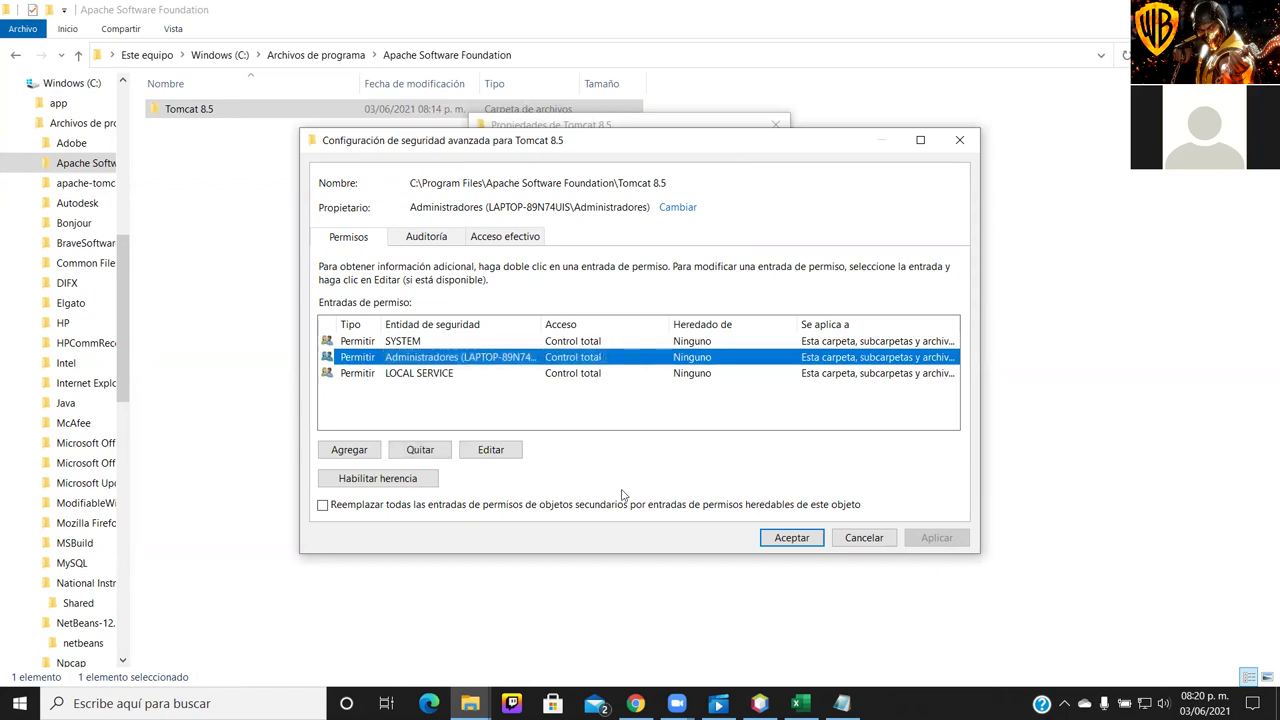
{"action": "left_click", "coordinate": [344, 453]}
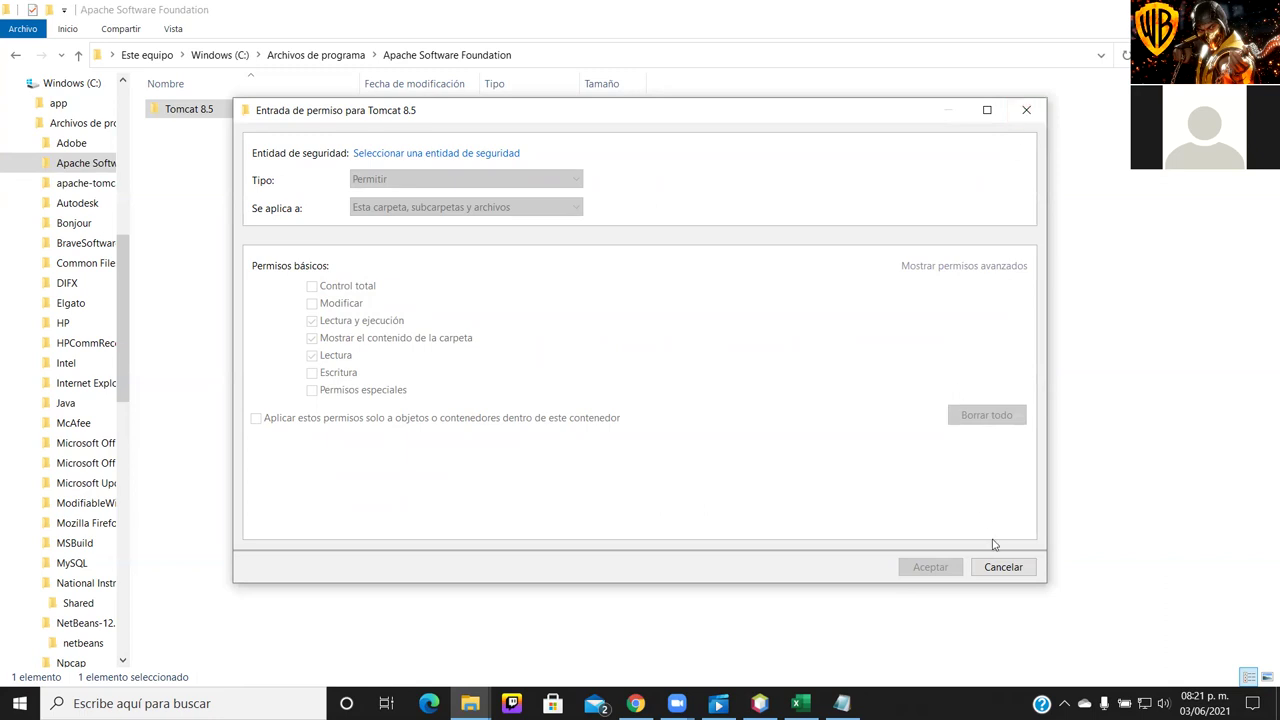
{"action": "left_click", "coordinate": [1003, 567]}
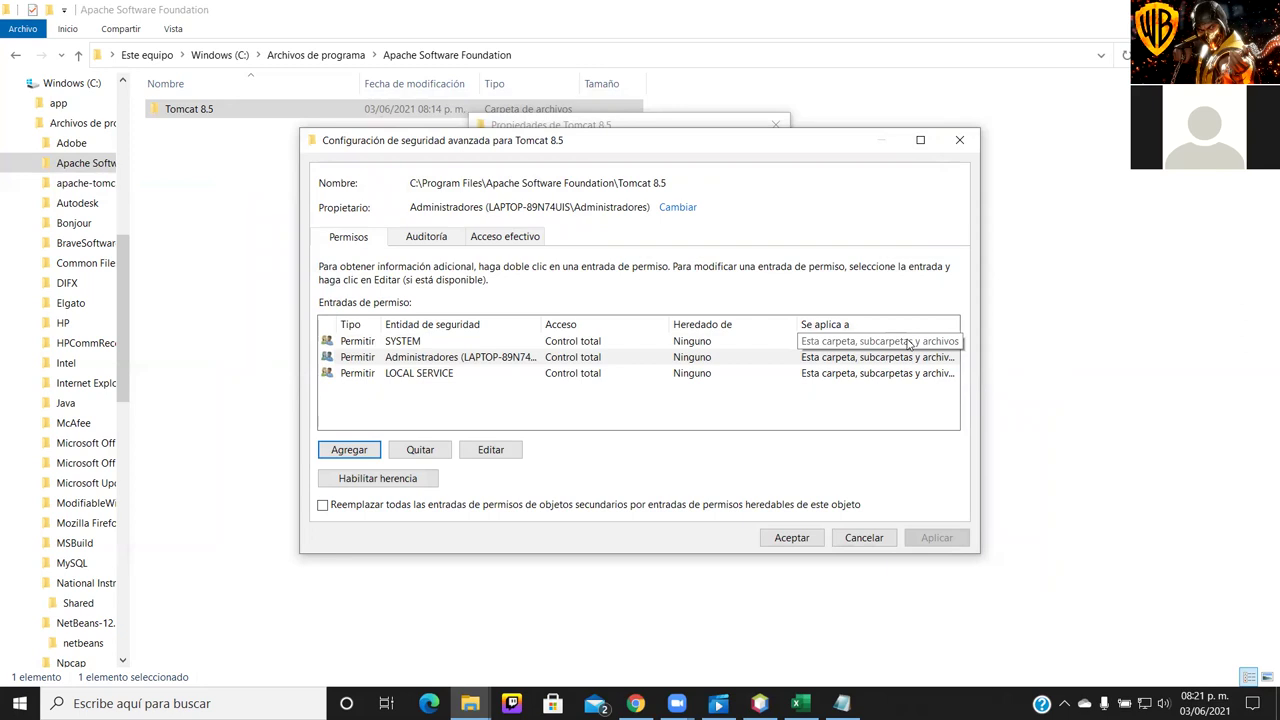
{"action": "left_click", "coordinate": [960, 141]}
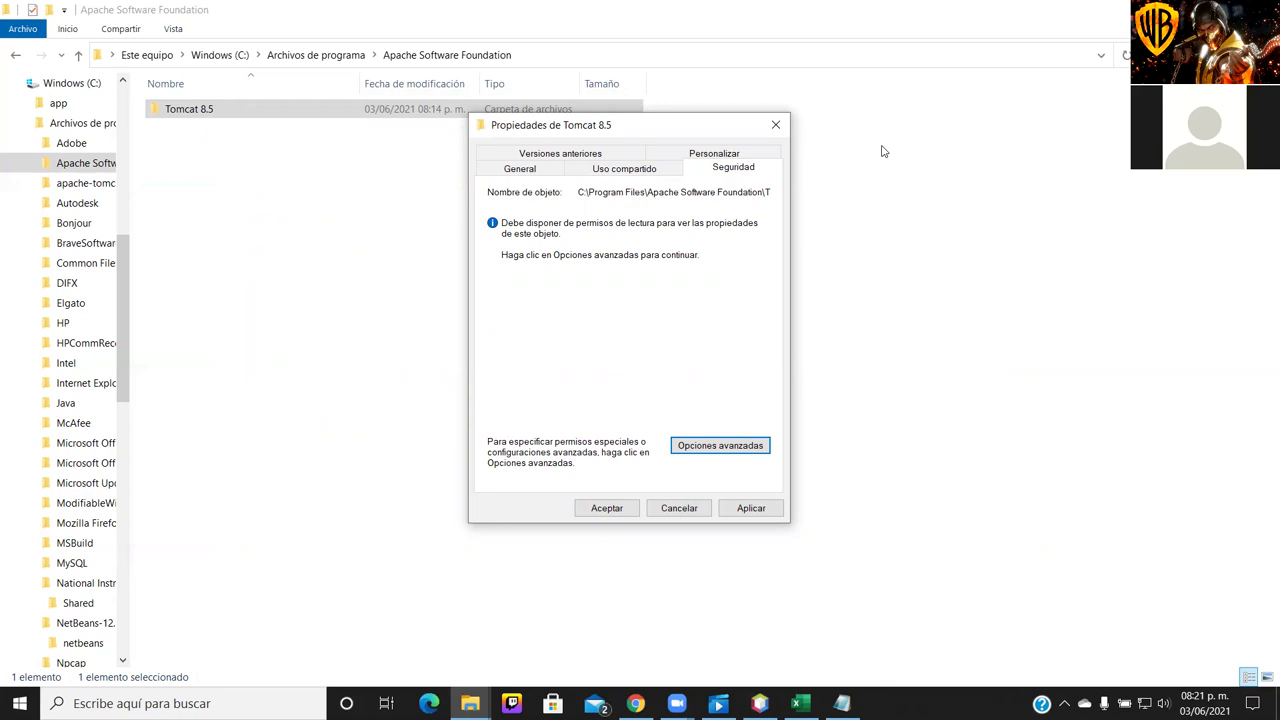
Apply the read-only removal to Tomcat 8.5, its subfolders and files, then reopen the folder
{"action": "left_click", "coordinate": [646, 167]}
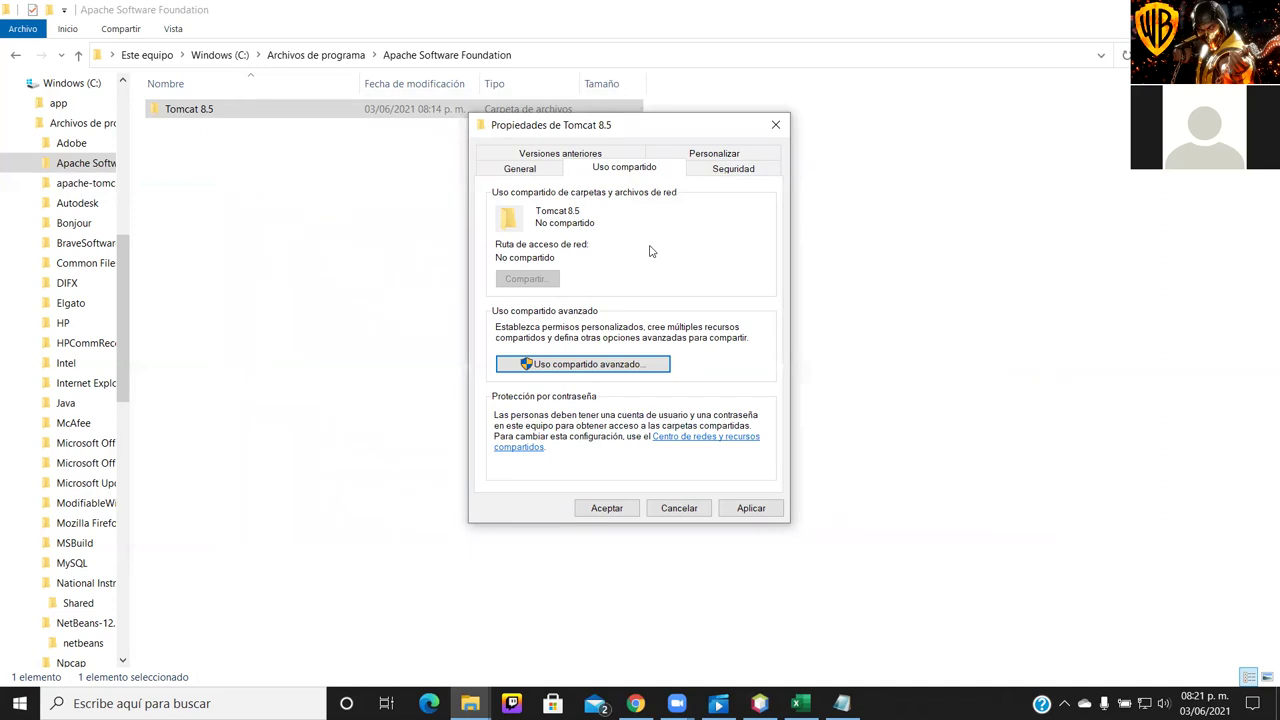
{"action": "left_click", "coordinate": [751, 176]}
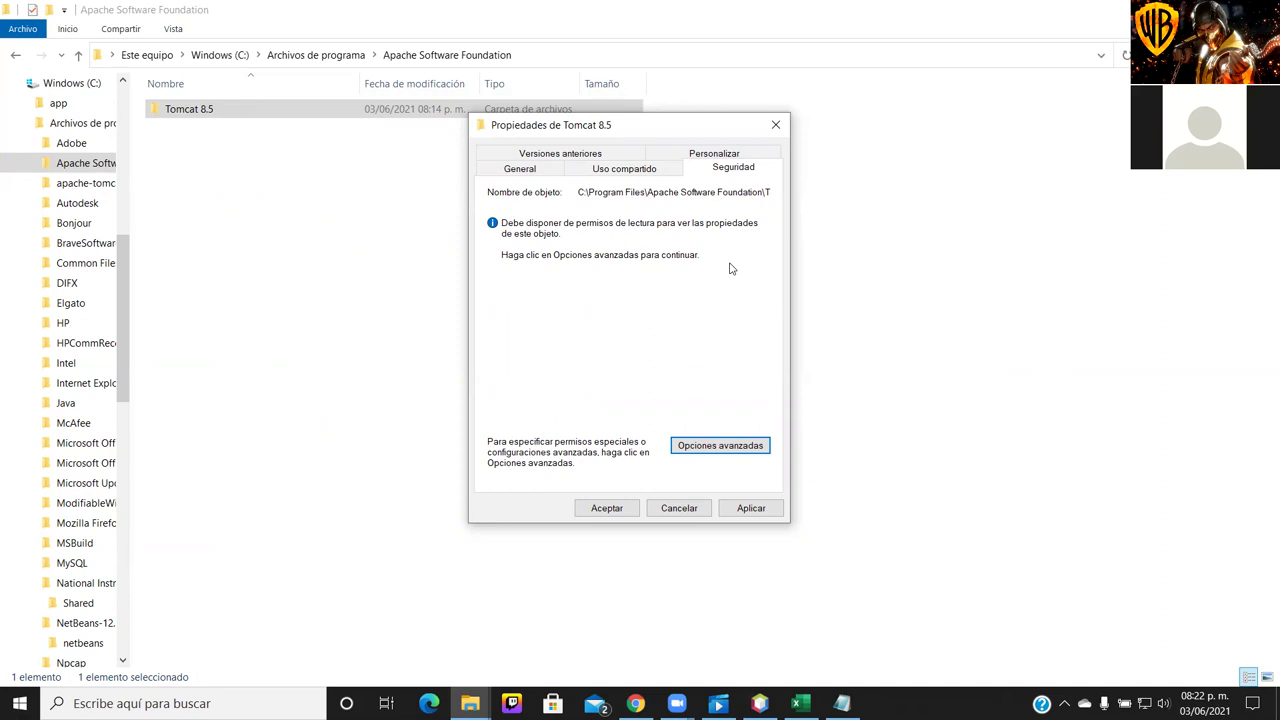
{"action": "left_click", "coordinate": [750, 508]}
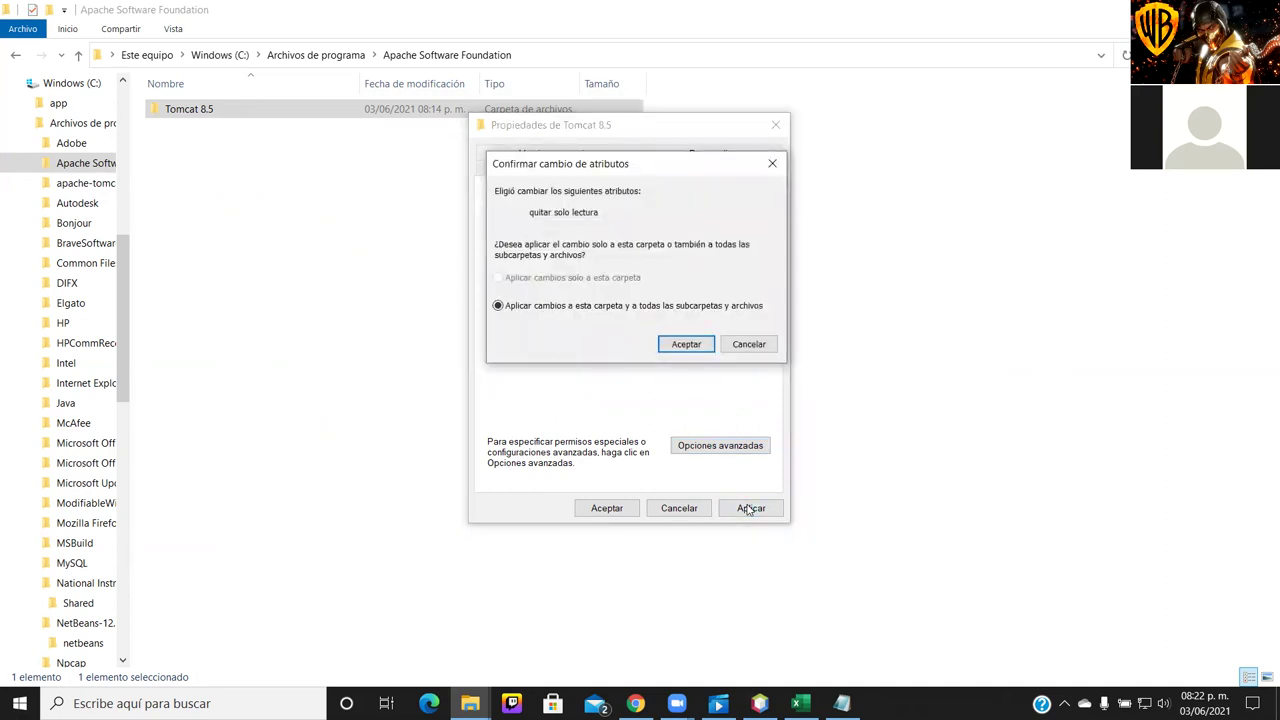
{"action": "left_click", "coordinate": [686, 344]}
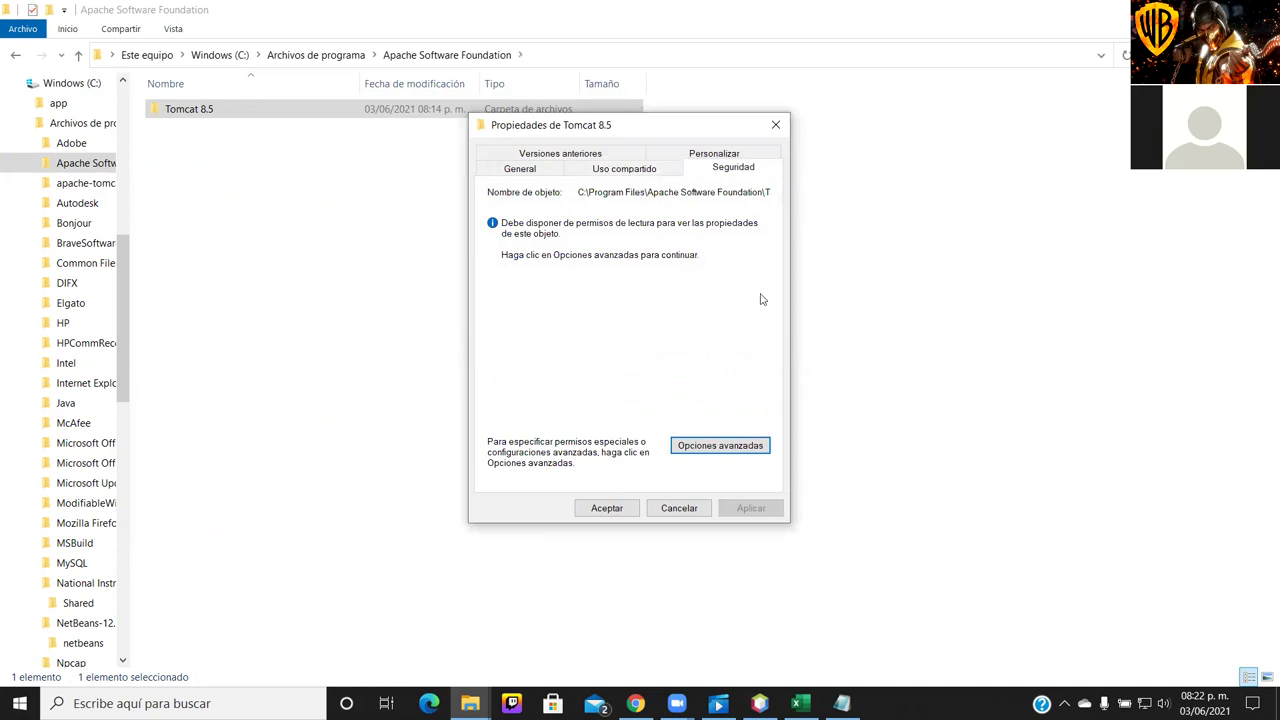
{"action": "left_click", "coordinate": [775, 125]}
{"action": "double_click", "coordinate": [564, 113]}
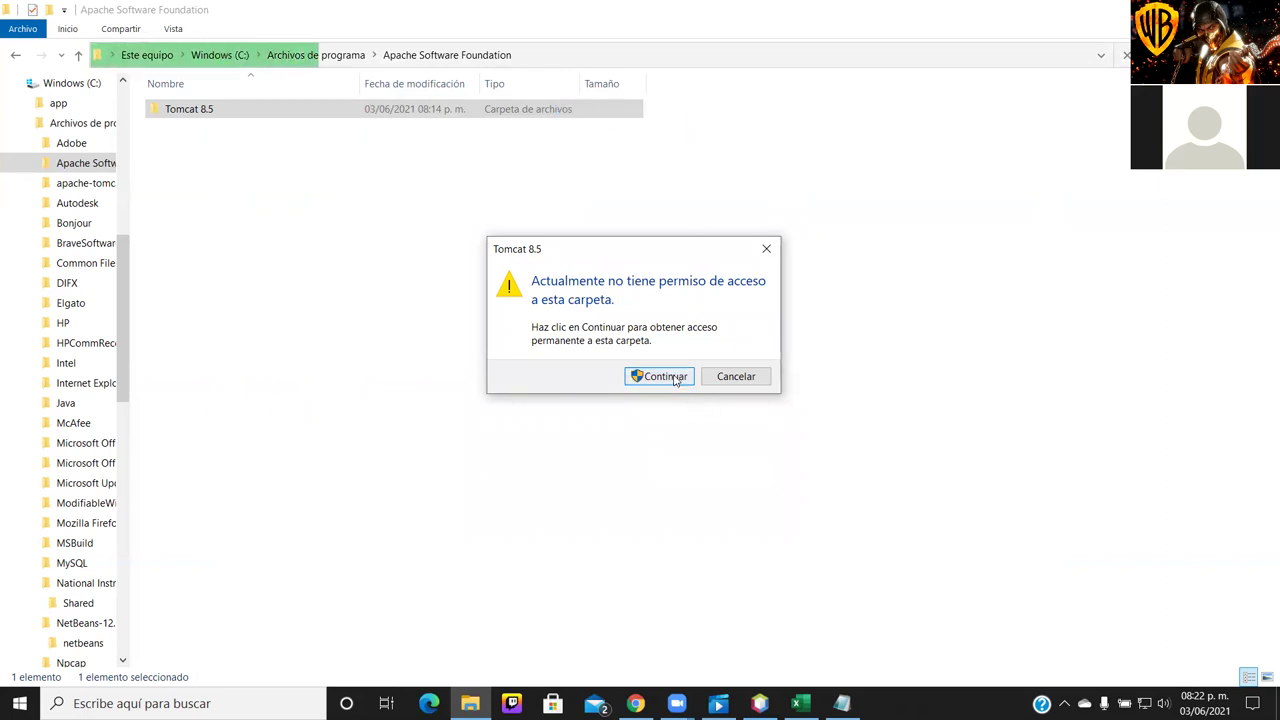
Choose Continuar to request permanent access to the Tomcat 8.5 folder
{"action": "left_click", "coordinate": [675, 379]}
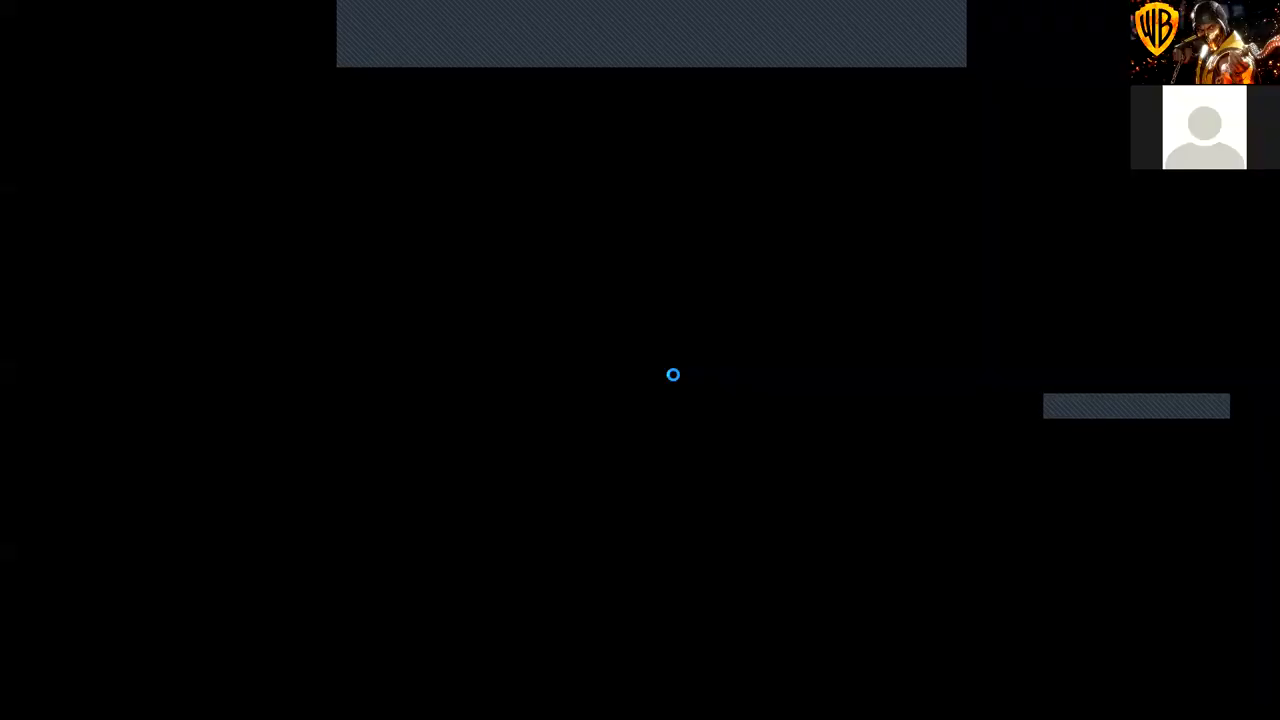